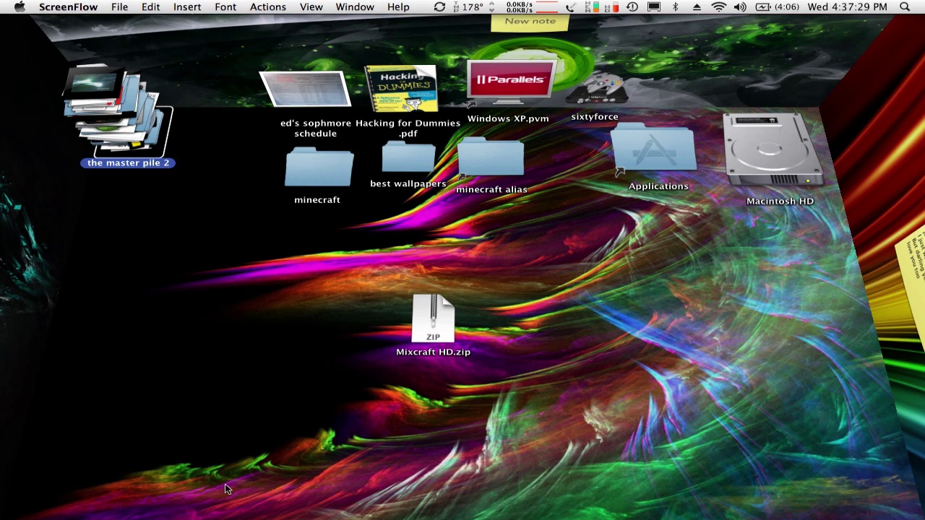
left_click(223, 368)
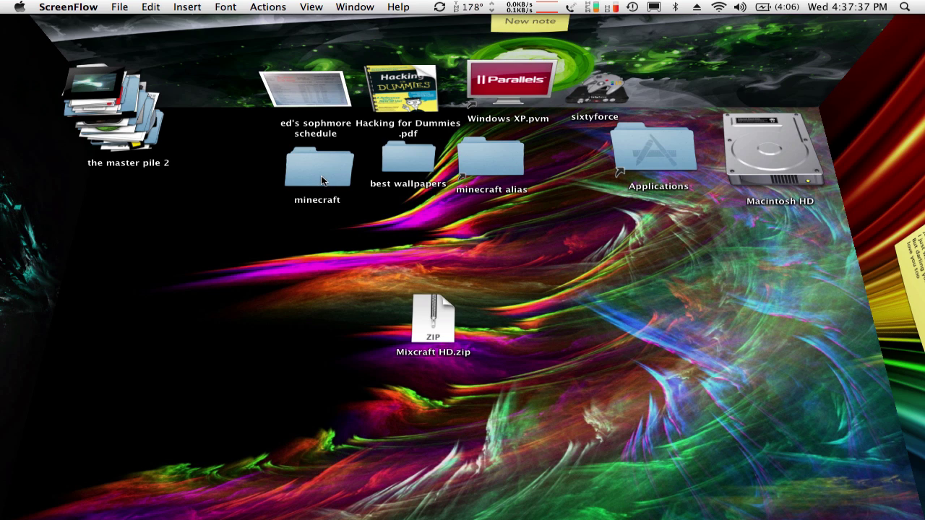
left_click_drag(321, 180, 320, 175)
left_click(329, 256)
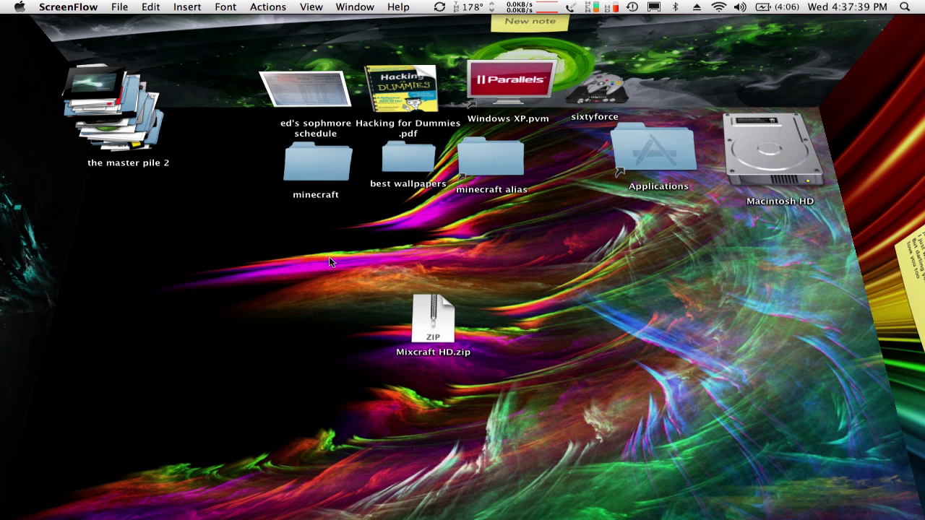
left_click_drag(360, 262, 326, 453)
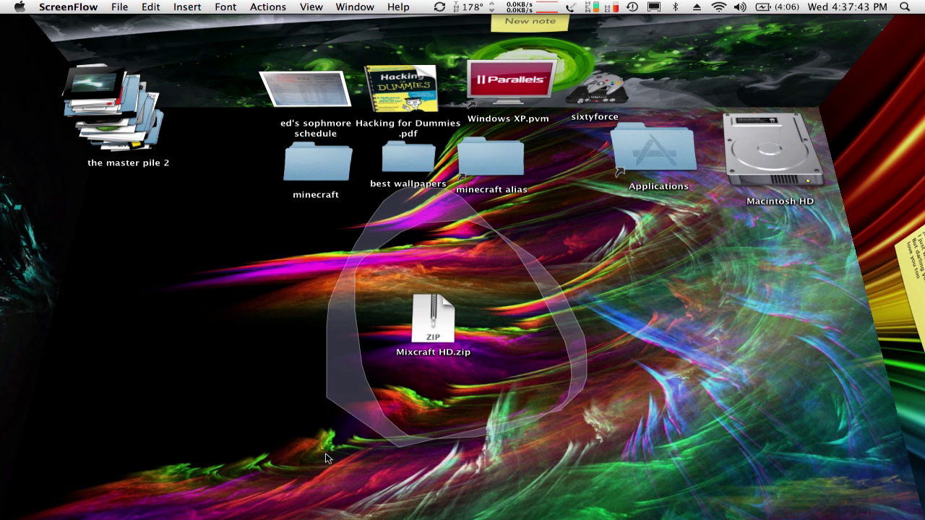
mouse_move(377, 356)
left_mouse_down()
mouse_move(409, 246)
mouse_move(382, 454)
left_mouse_up()
left_click(382, 447)
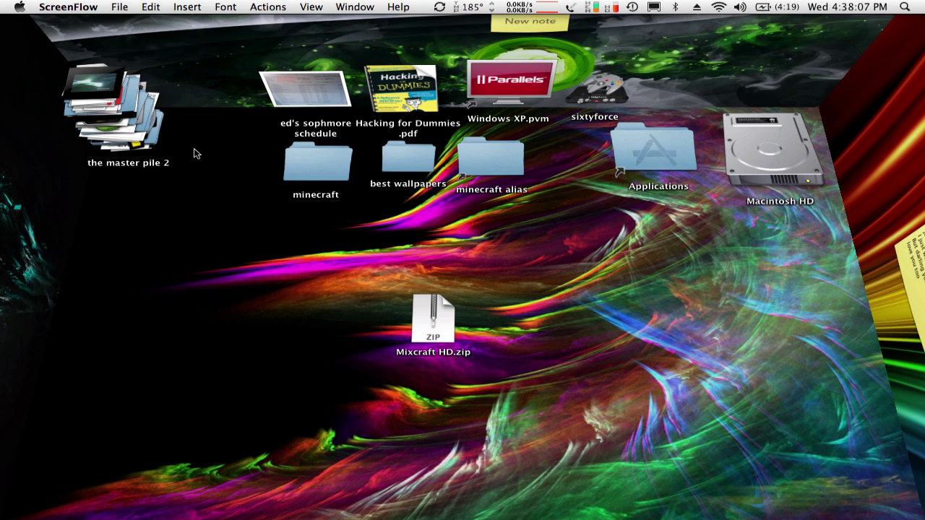
left_click(439, 308)
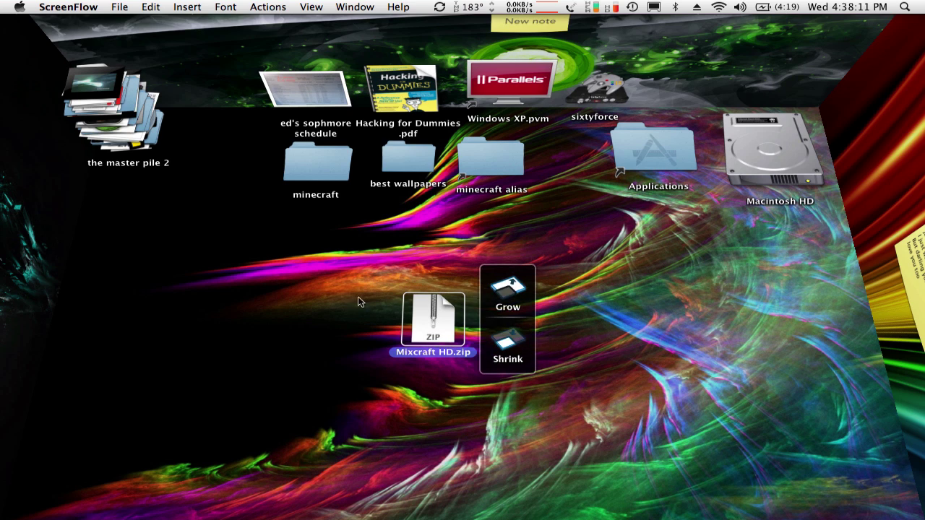
left_click(300, 312)
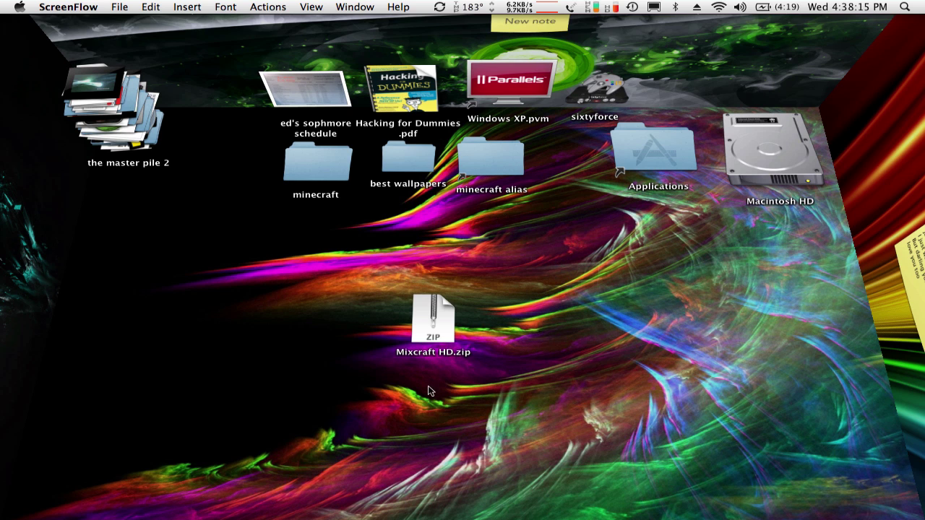
mouse_move(476, 466)
double_click(433, 322)
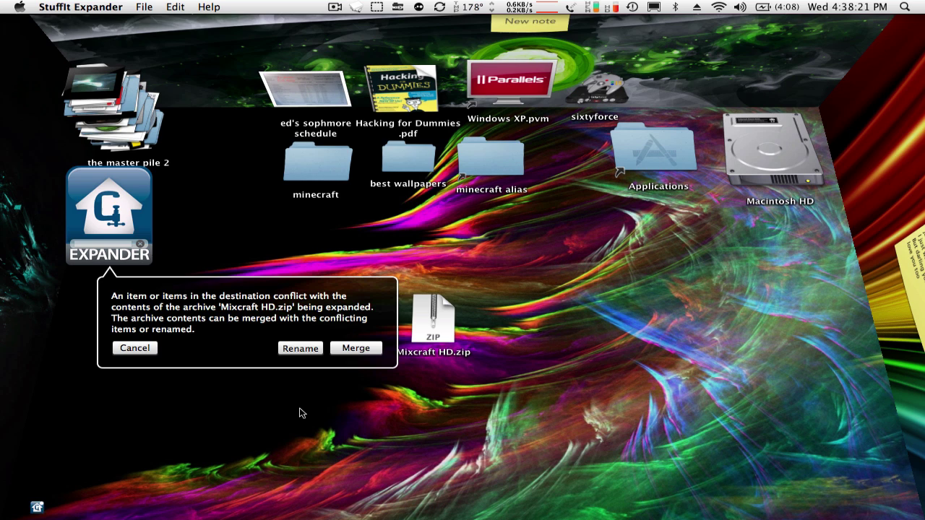
left_click(136, 348)
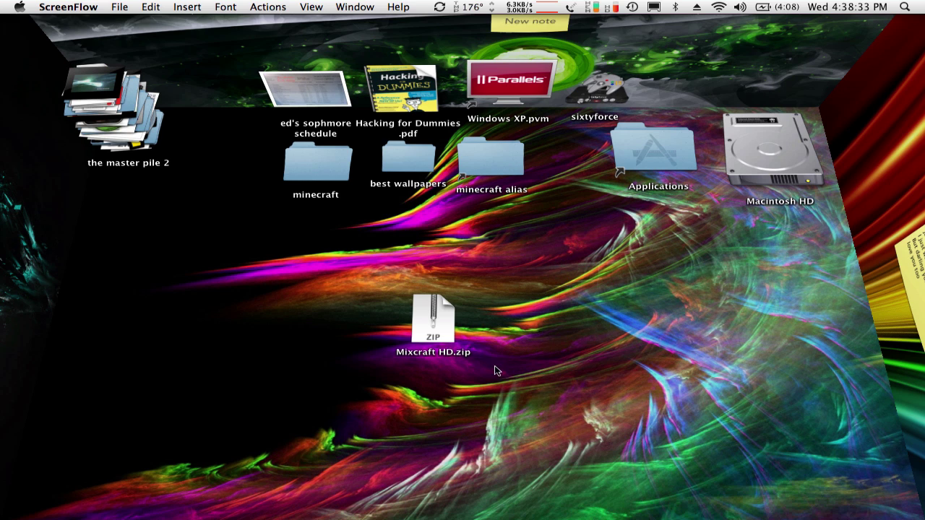
mouse_move(355, 386)
left_mouse_down()
mouse_move(355, 337)
mouse_move(492, 269)
mouse_move(365, 370)
mouse_move(455, 254)
mouse_move(547, 368)
mouse_move(543, 389)
left_mouse_up()
- Switch to Minecrafter and open the 1.2_01 Mixcraft HD v24 mod package for editing
mouse_move(155, 498)
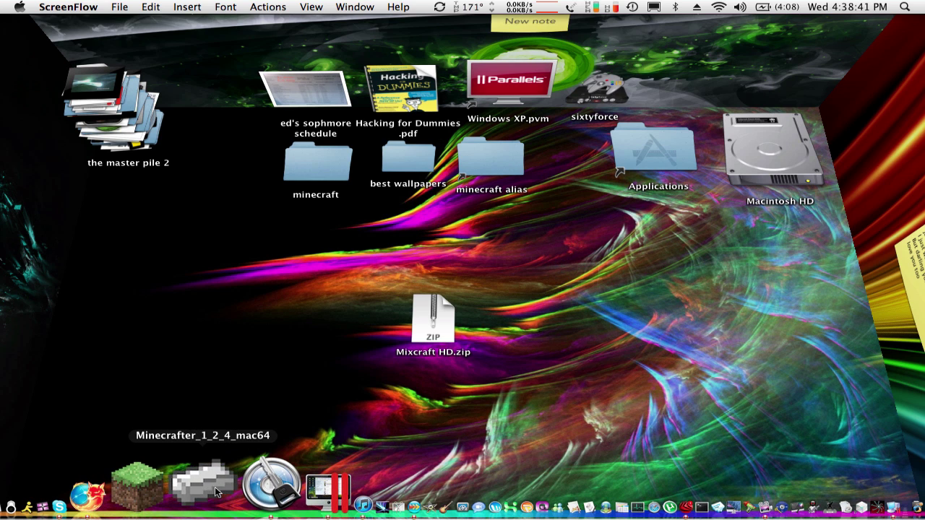
left_click(215, 492)
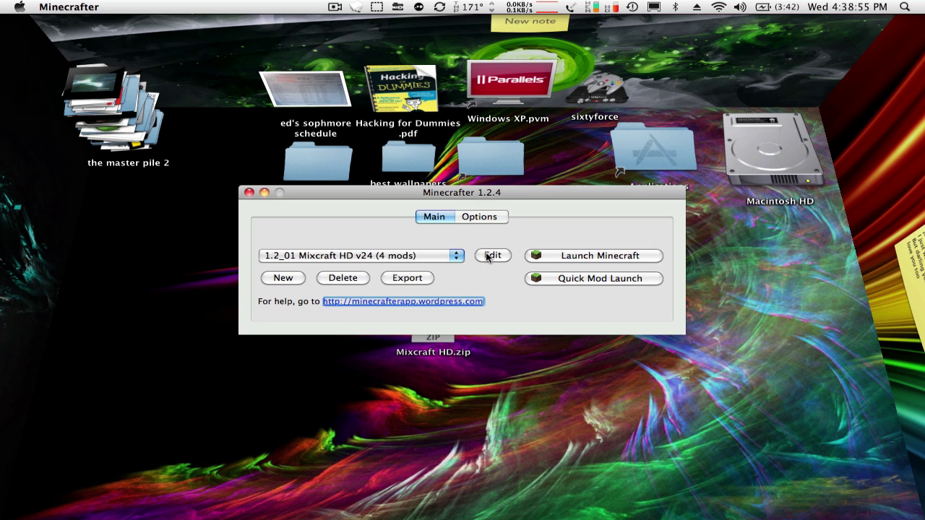
left_click_drag(470, 193, 460, 145)
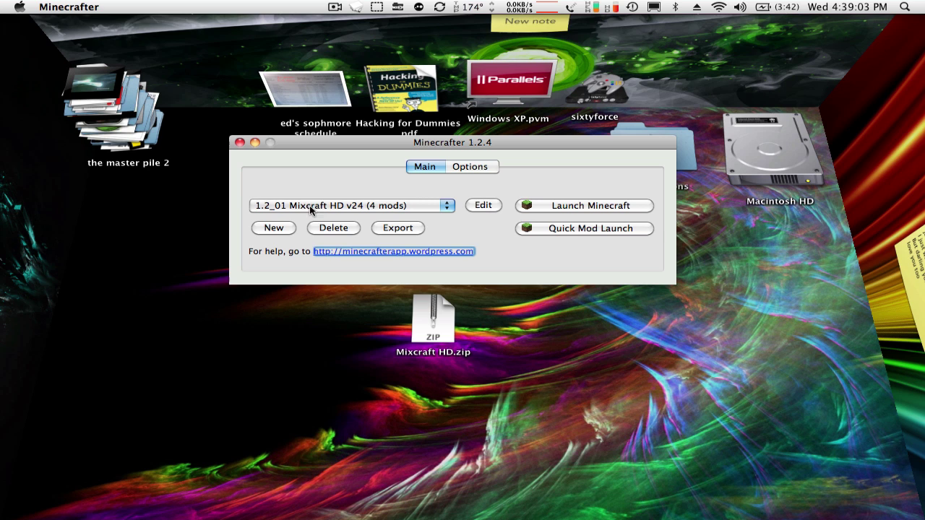
left_click(484, 205)
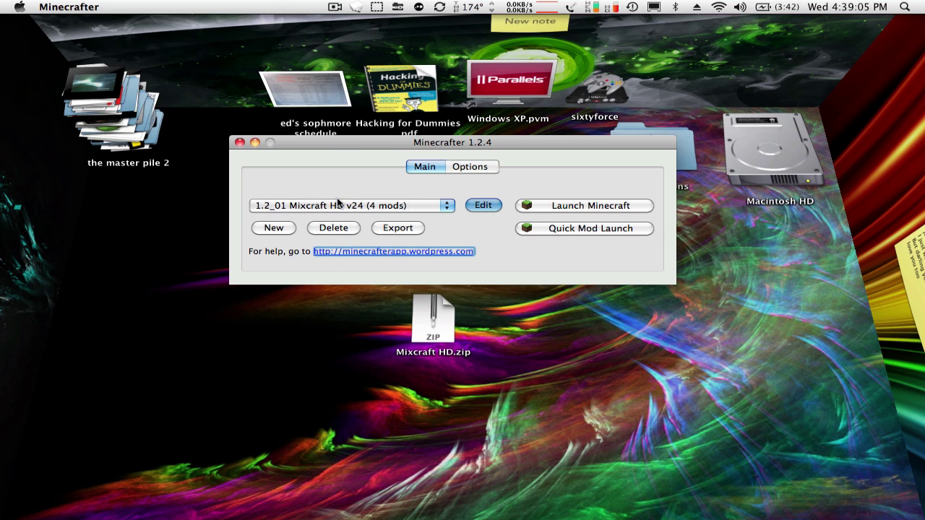
left_click(316, 190)
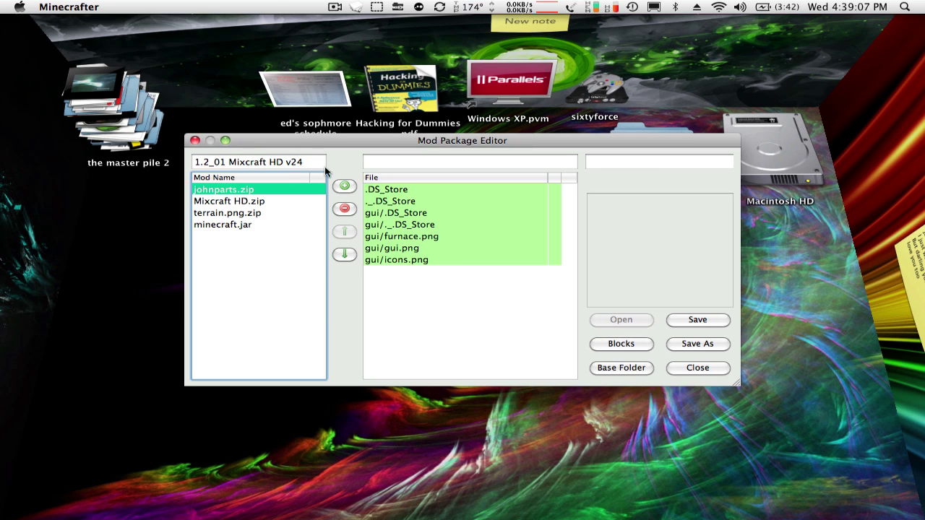
left_click(316, 164)
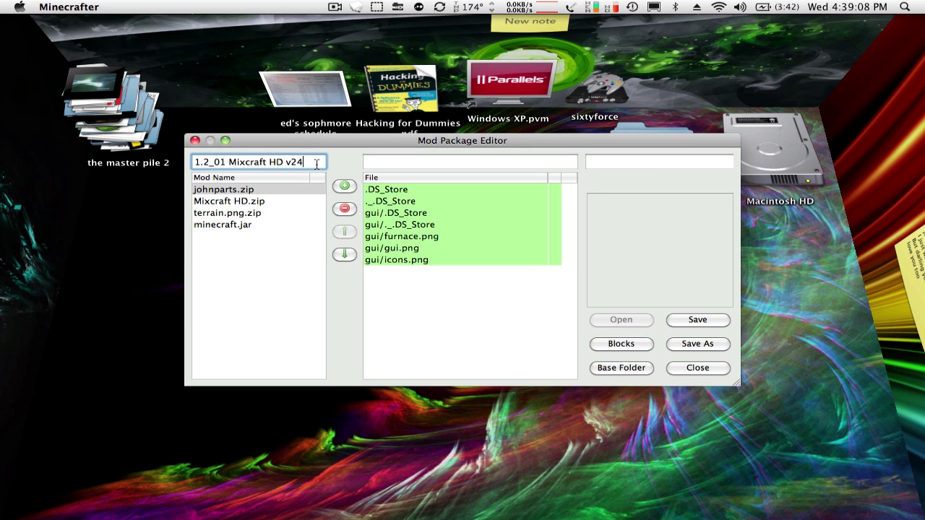
left_click(370, 163)
type("ff")
key("BackSpace")
key("BackSpace")
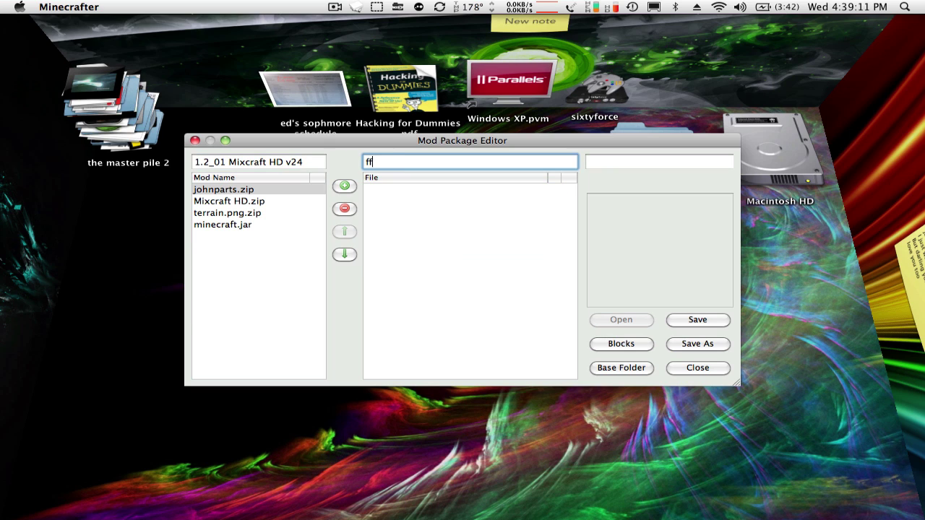
left_click_drag(316, 163, 194, 163)
left_click(318, 160)
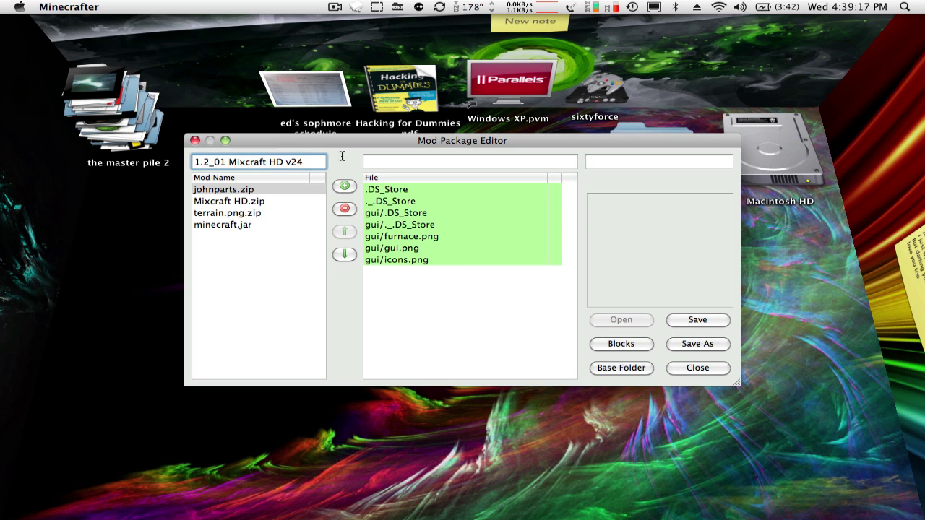
left_click(275, 282)
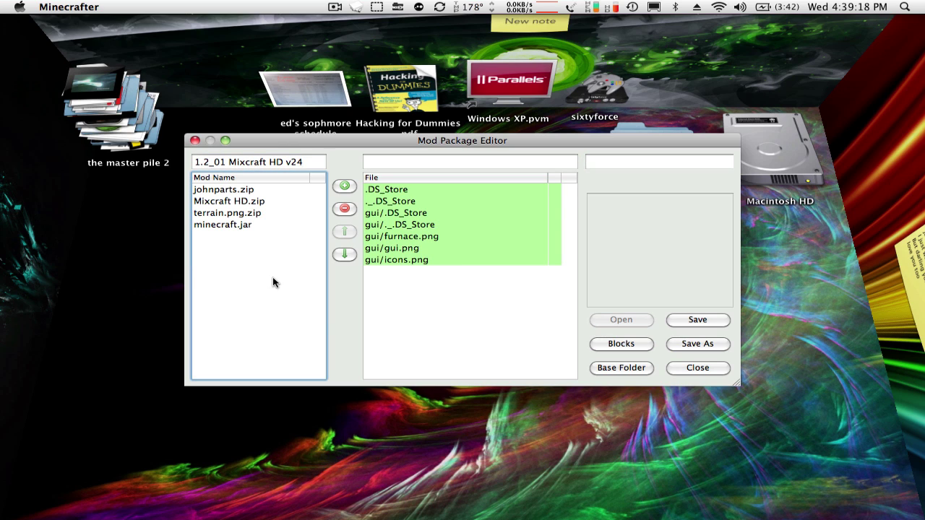
- Examine the files contained in the package's johnparts.zip, minecraft.jar and terrain.png.zip mods
left_click(218, 190)
key("Down")
key("Down")
key("Down")
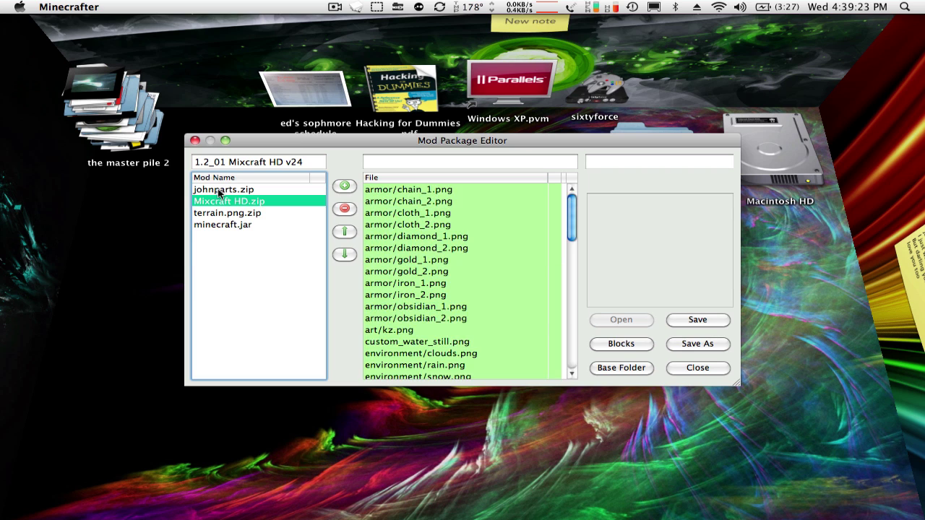
key("Up")
key("Down")
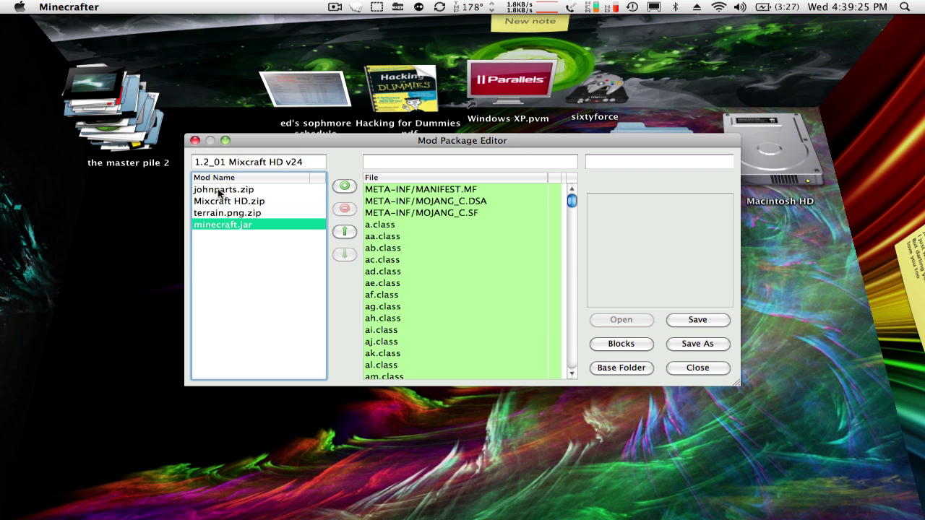
scroll(456, 253, "down", 3)
scroll(458, 254, "down", 4)
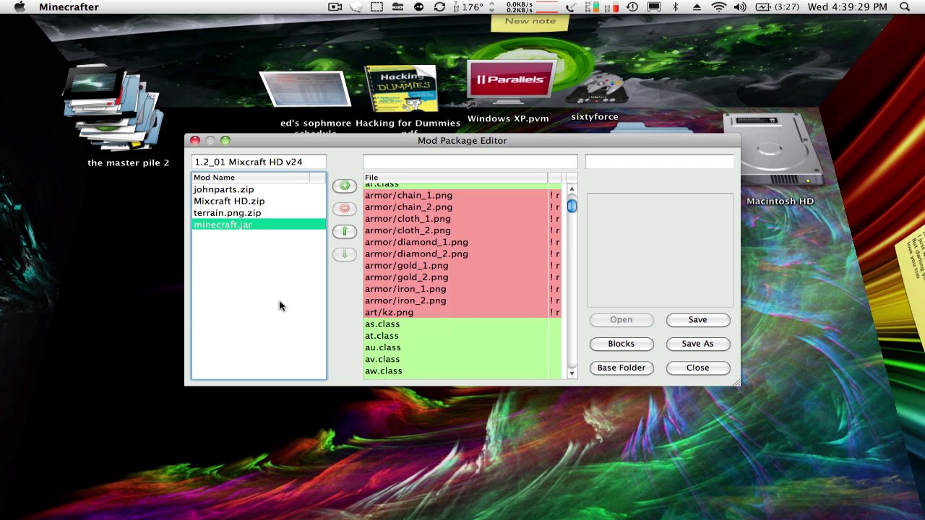
scroll(447, 253, "down", 15)
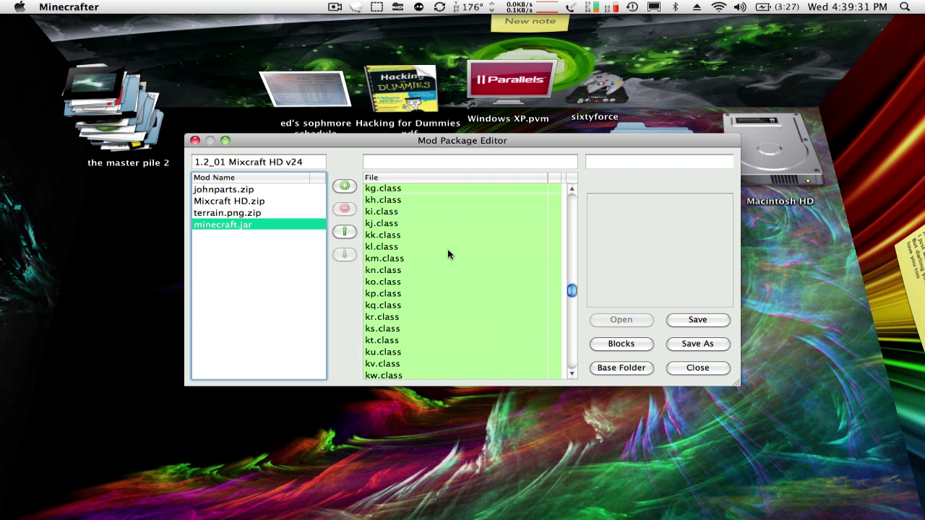
scroll(447, 253, "down", 12)
left_click(222, 214)
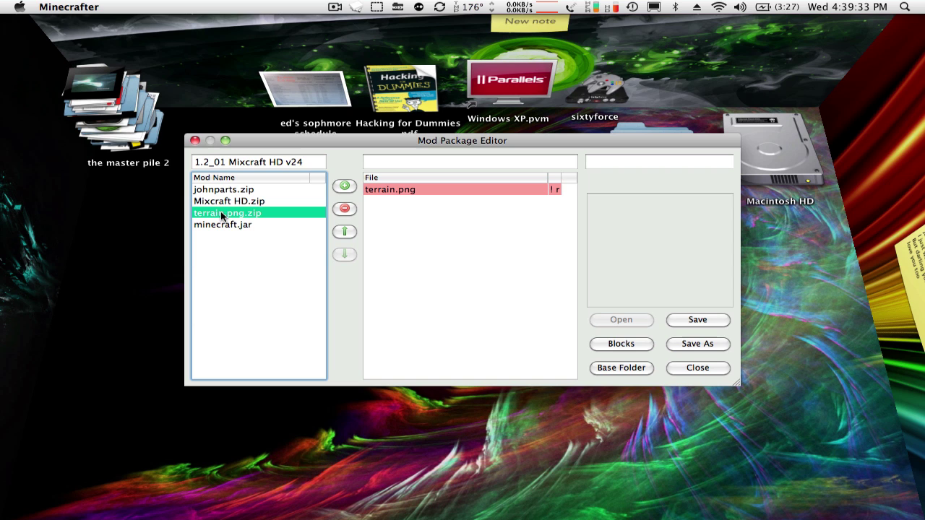
- Review the full file list of the Mixcraft HD.zip mod, including its gui, item and mob textures
left_click(248, 202)
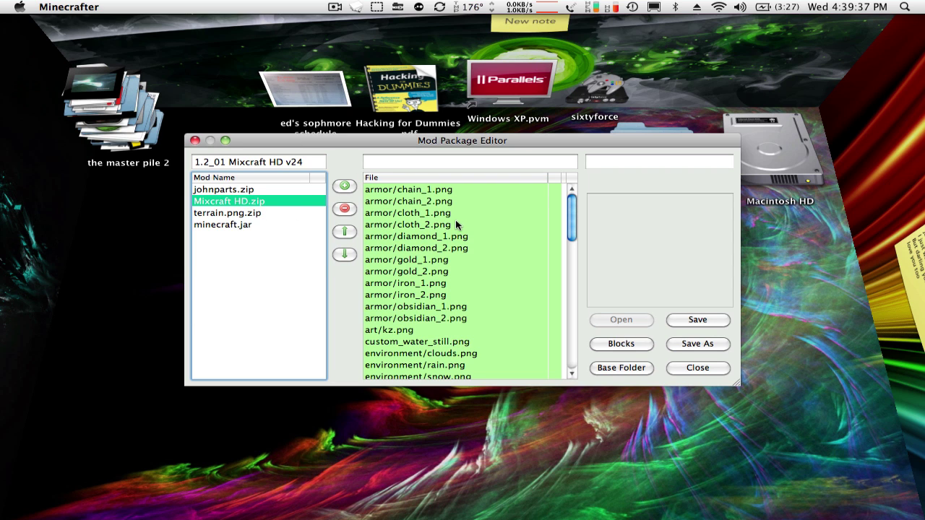
scroll(455, 224, "down", 7)
scroll(456, 224, "up", 1)
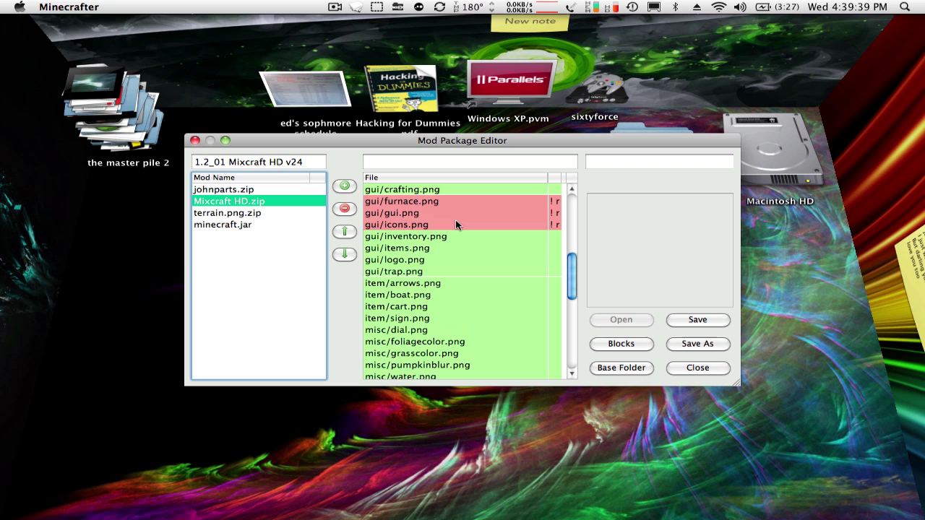
scroll(455, 225, "up", 6)
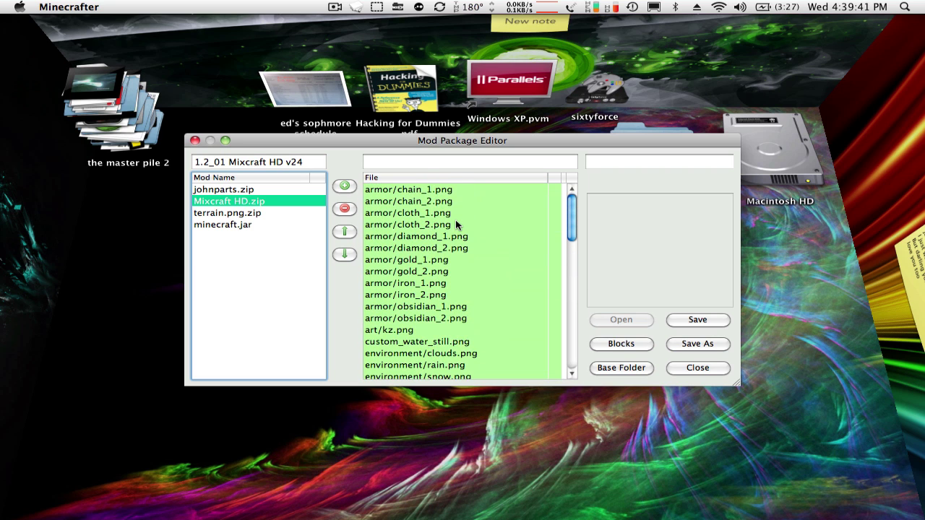
scroll(455, 219, "down", 10)
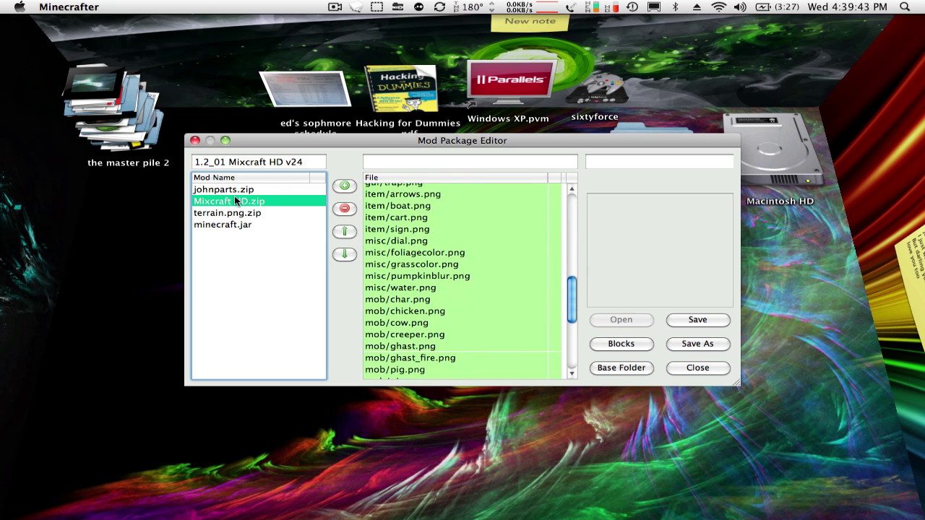
scroll(443, 235, "down", 5)
scroll(442, 235, "up", 1)
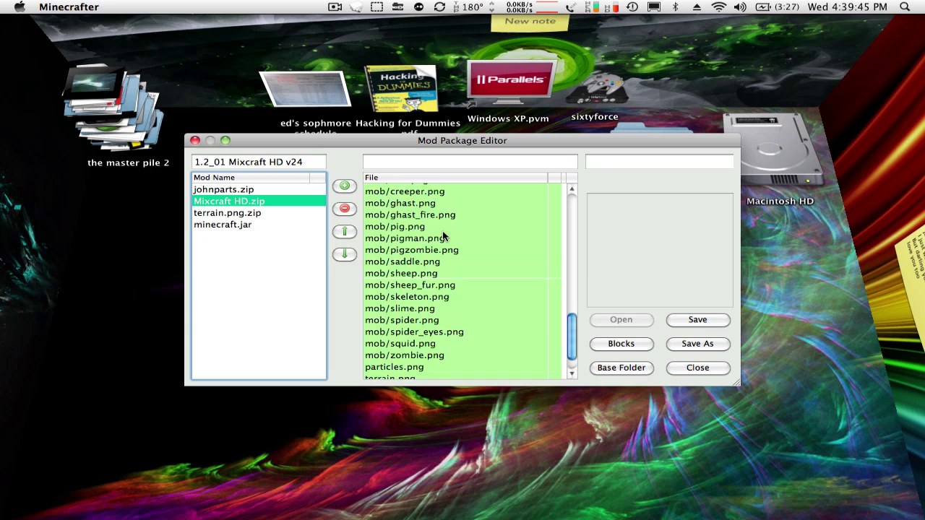
scroll(443, 236, "up", 10)
scroll(442, 236, "down", 4)
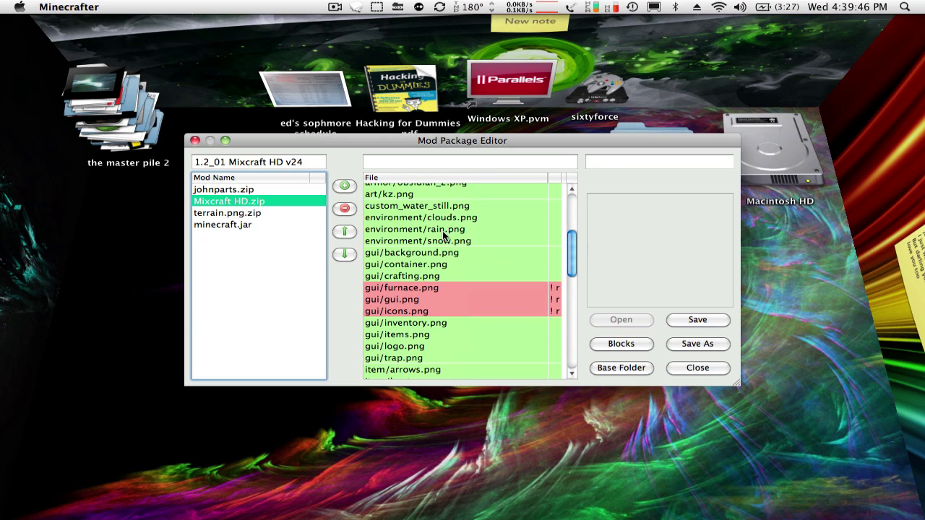
- View the package's block textures in the Block Selector and close it without changing anything
left_click(616, 343)
left_click(620, 374)
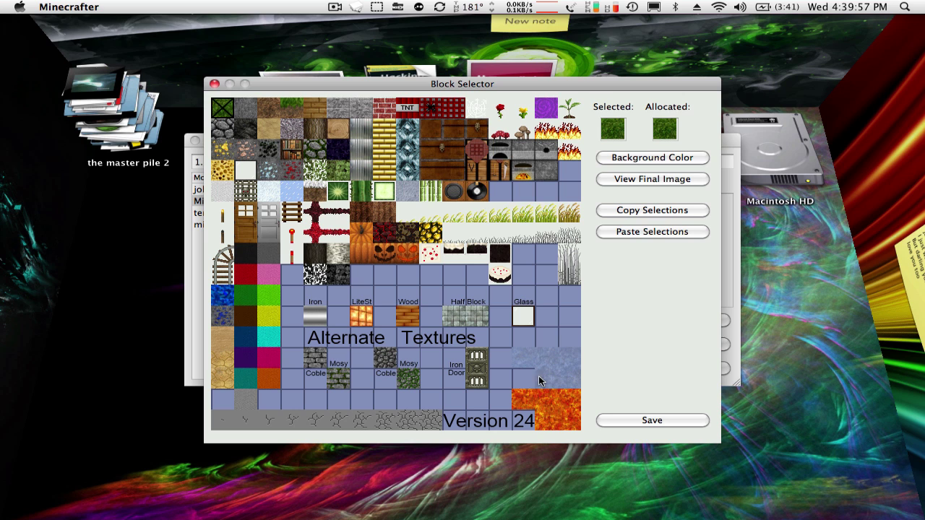
left_click(215, 84)
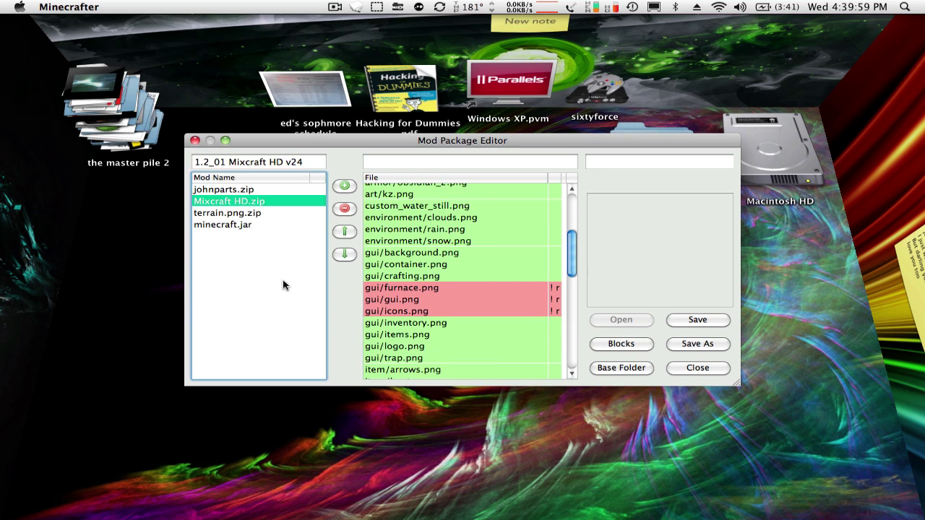
- Compare the gui/furnace.png previews from johnparts.zip and Mixcraft HD.zip, and return to the johnparts.zip file list
left_click(223, 190)
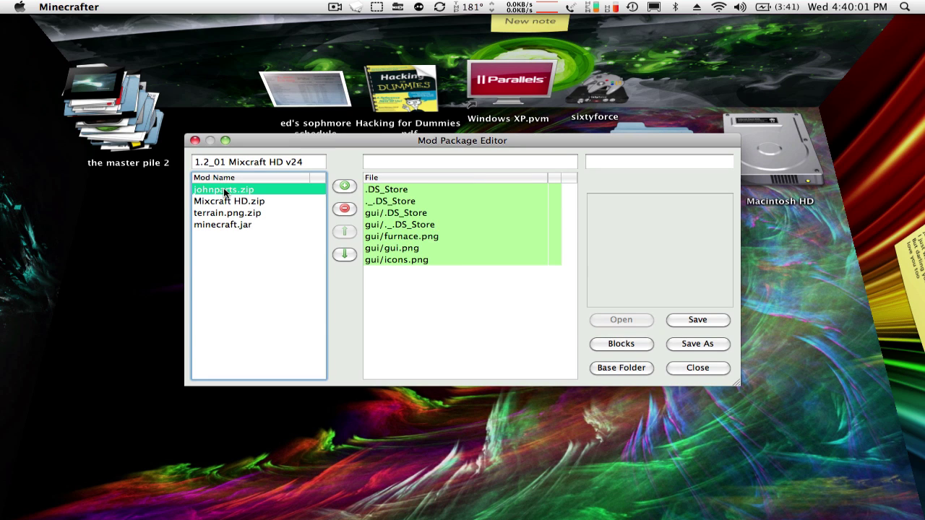
left_click(402, 236)
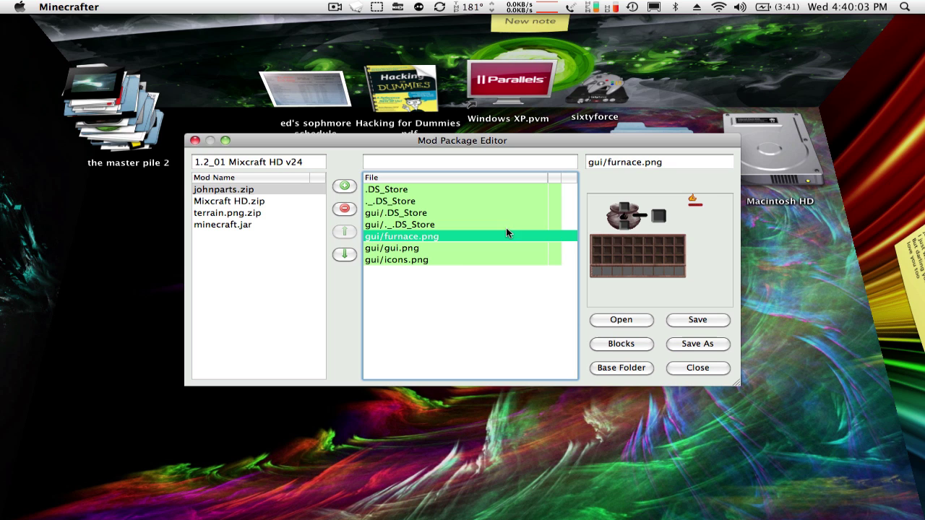
left_click(249, 200)
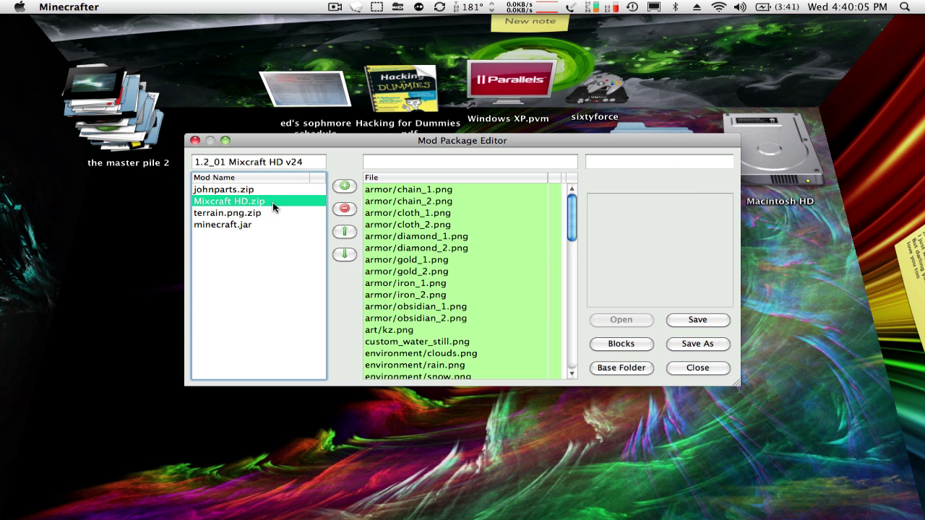
scroll(467, 289, "down", 2)
scroll(466, 290, "down", 2)
left_click(439, 290)
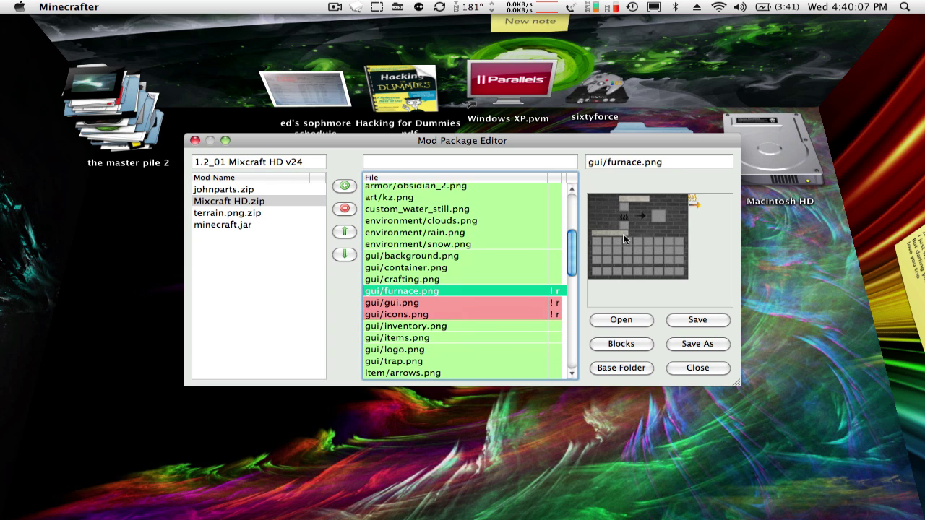
left_click(242, 191)
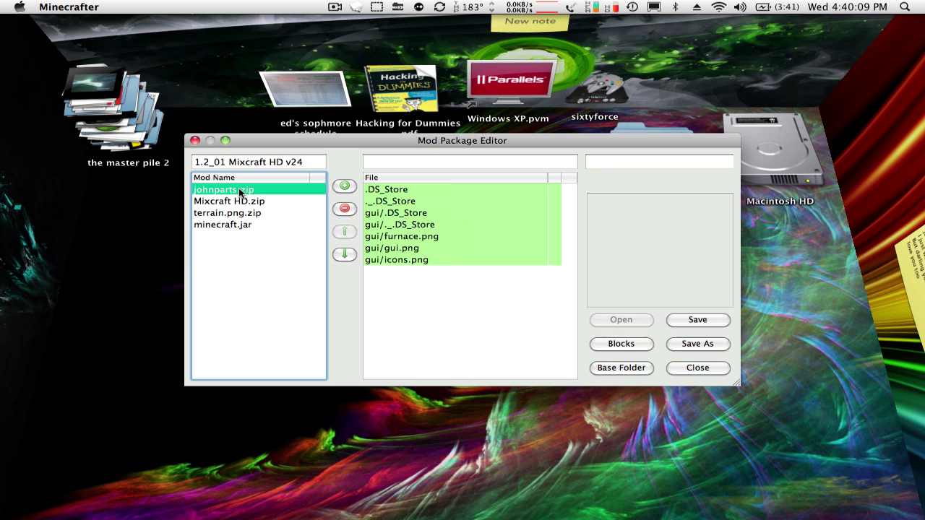
- Preview gui/furnace.png from johnparts.zip and return to the Mixcraft HD.zip file list
left_click(394, 236)
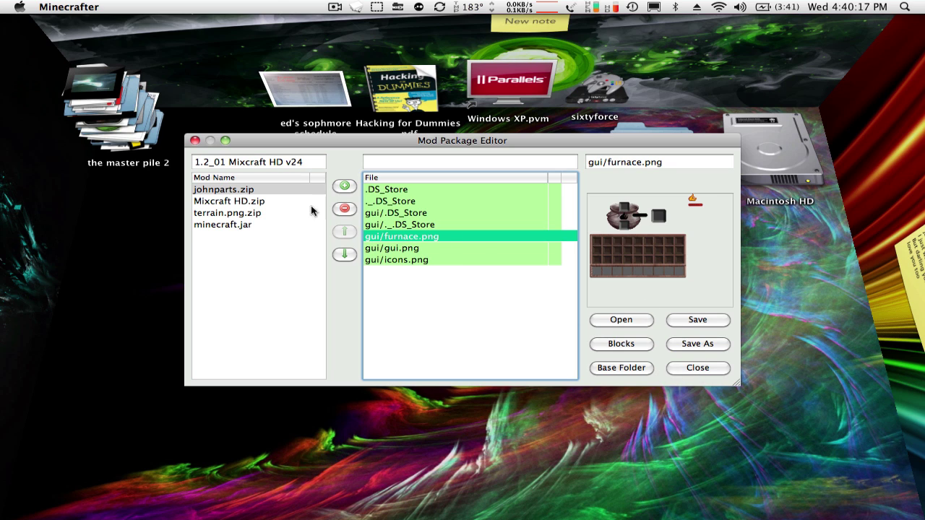
left_click(248, 202)
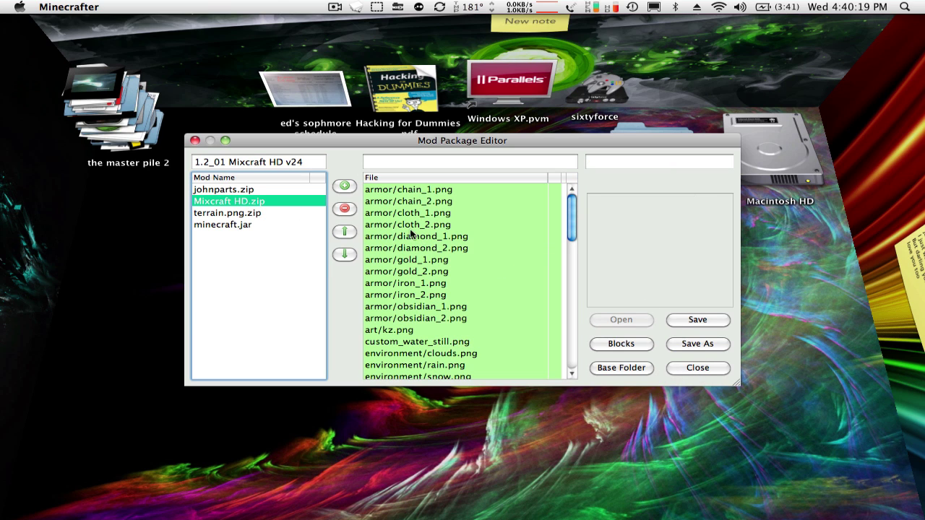
- Add another copy of Mixcraft HD.zip from the Desktop to the mod package
left_click(346, 188)
left_click(368, 203)
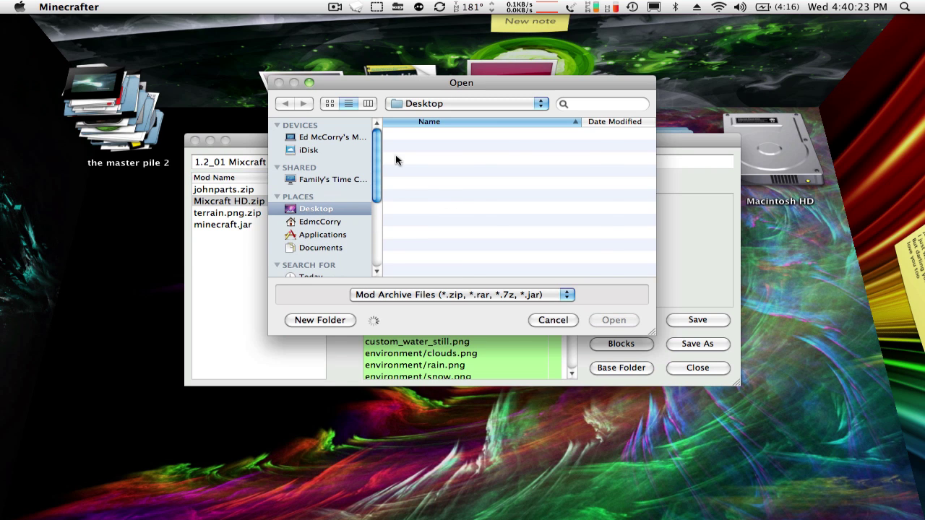
scroll(447, 174, "down", 2)
scroll(447, 173, "down", 15)
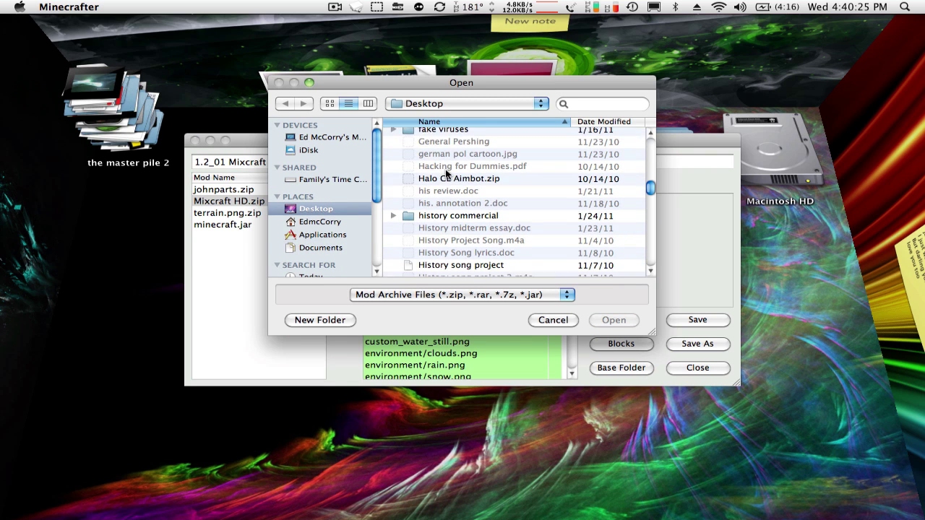
scroll(446, 173, "down", 15)
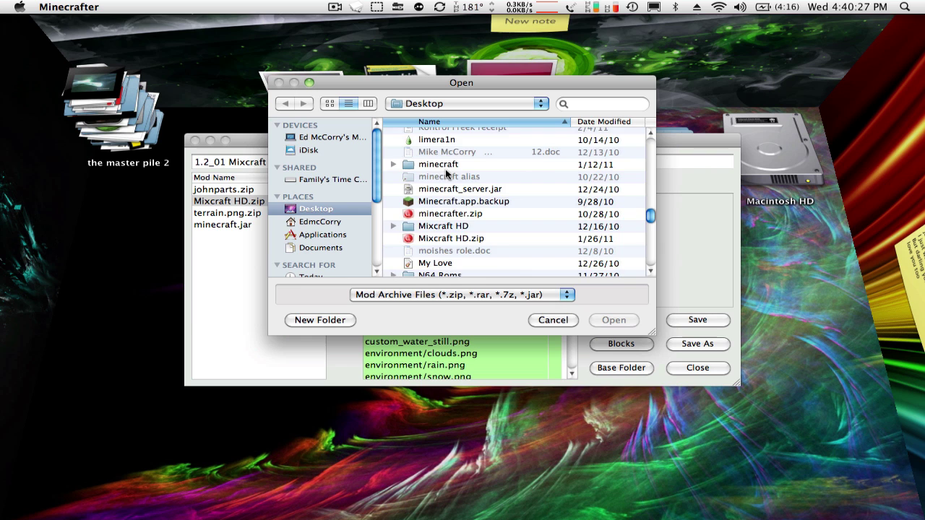
scroll(447, 173, "down", 2)
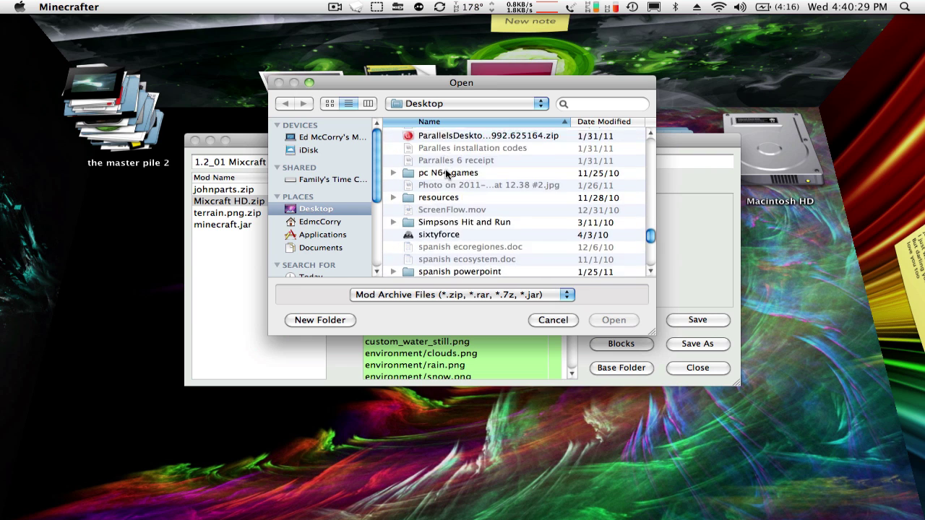
scroll(445, 167, "up", 6)
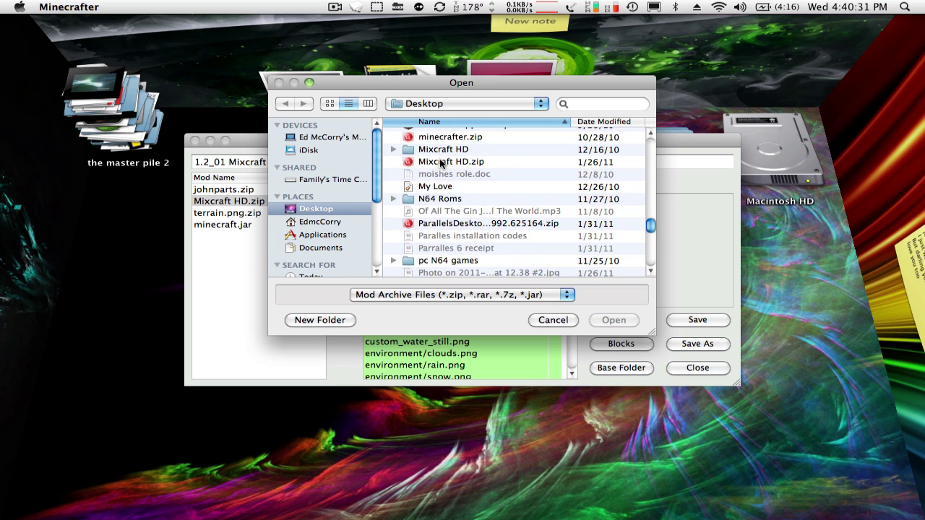
left_click(440, 160)
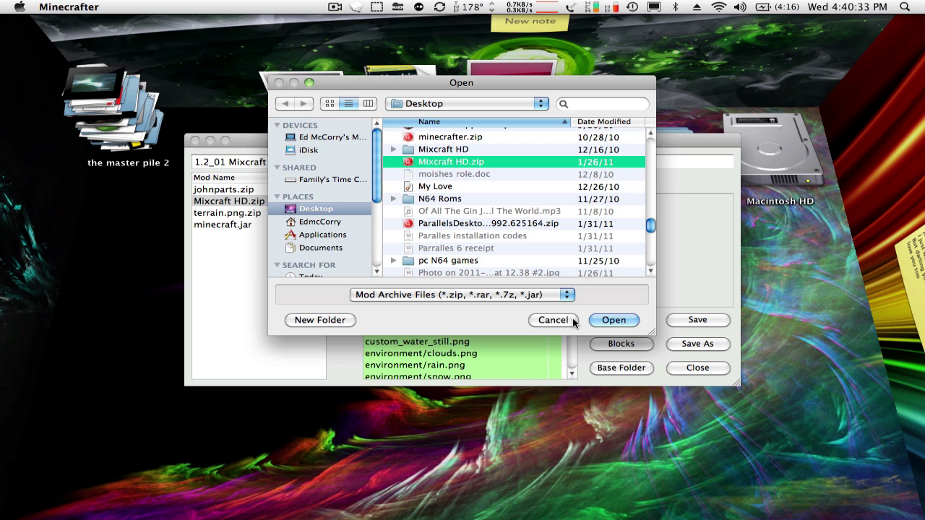
left_click(613, 320)
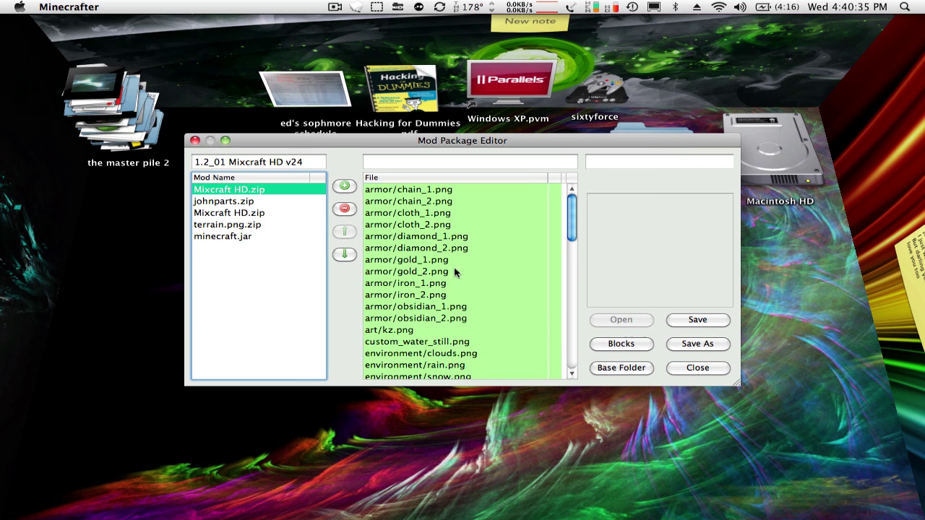
- Check the original Mixcraft HD.zip for file conflicts and remove the duplicate Mixcraft HD.zip above johnparts.zip
left_click(254, 212)
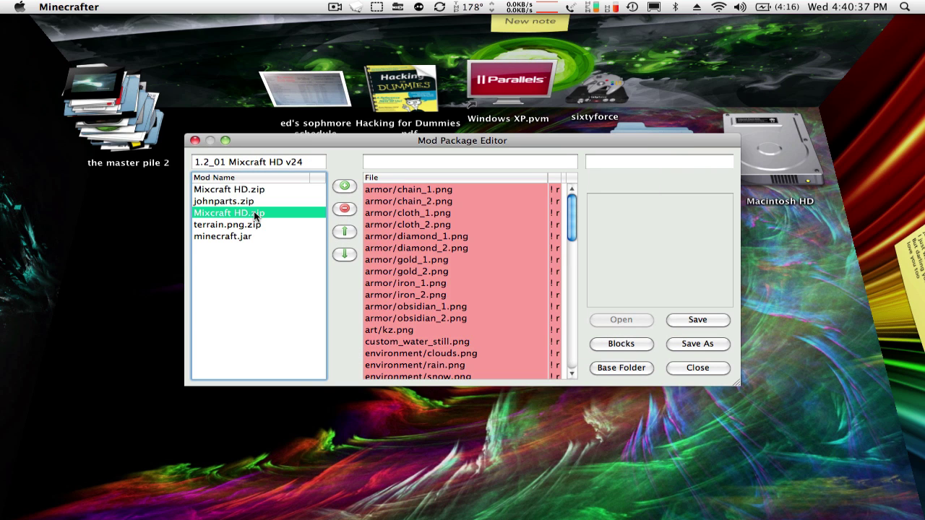
left_click(247, 190)
left_click(345, 209)
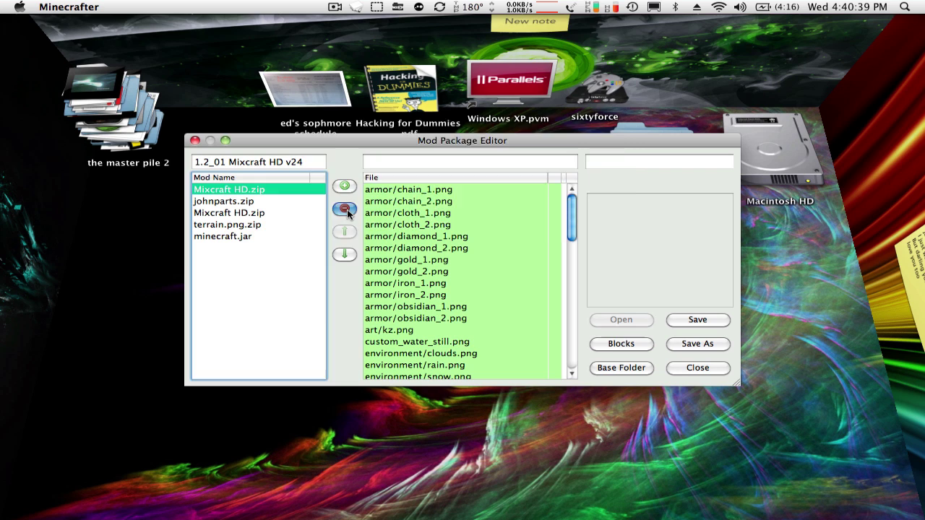
left_click(556, 196)
- Compare the file lists of Mixcraft HD.zip and johnparts.zip
left_click(242, 199)
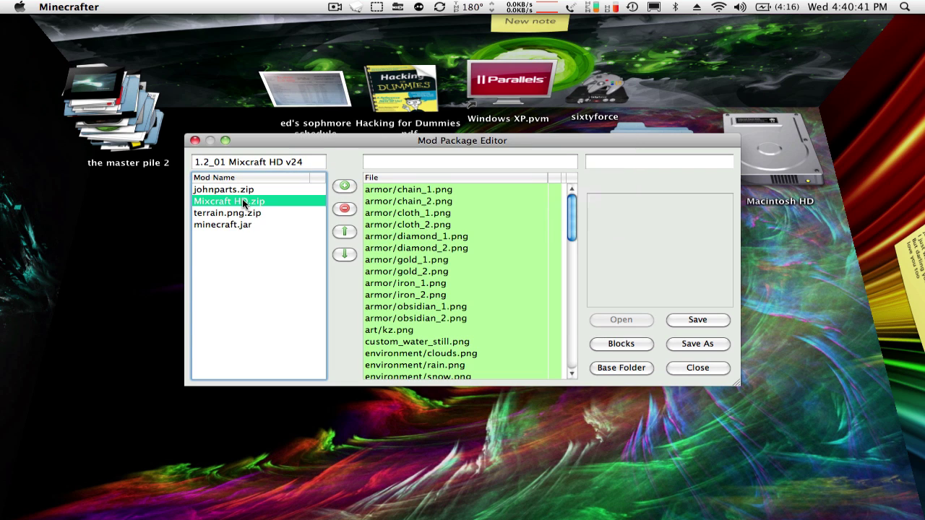
left_click(239, 202)
left_click(254, 190)
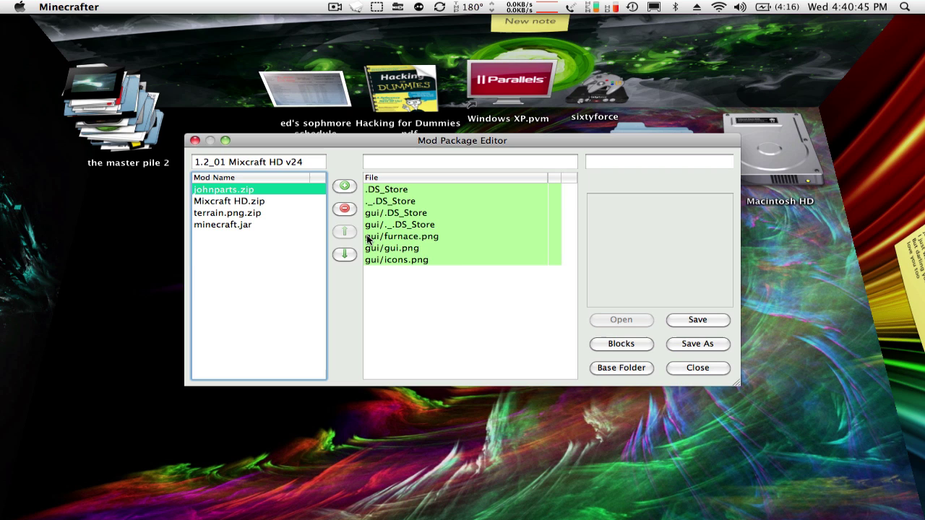
- Move Mixcraft HD.zip below terrain.png.zip and check both mods' file lists for a terrain.png conflict
left_click(242, 201)
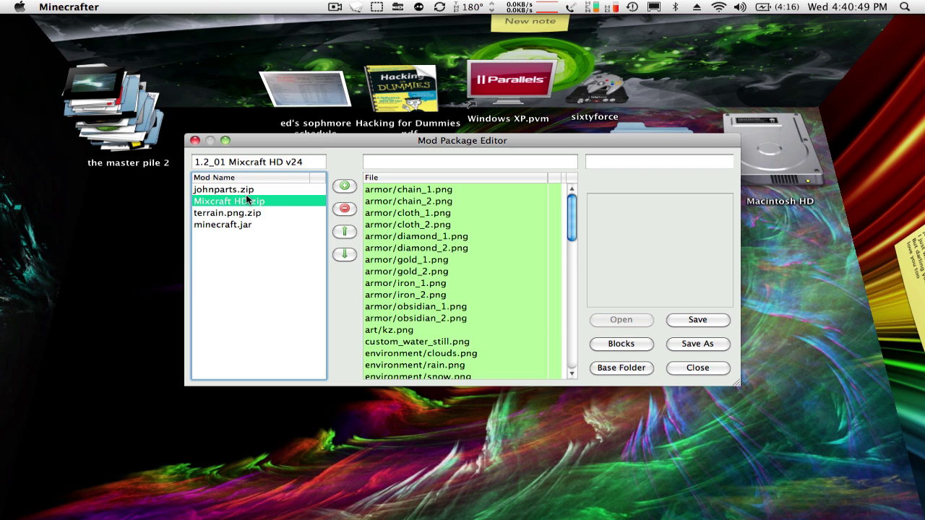
left_click(344, 254)
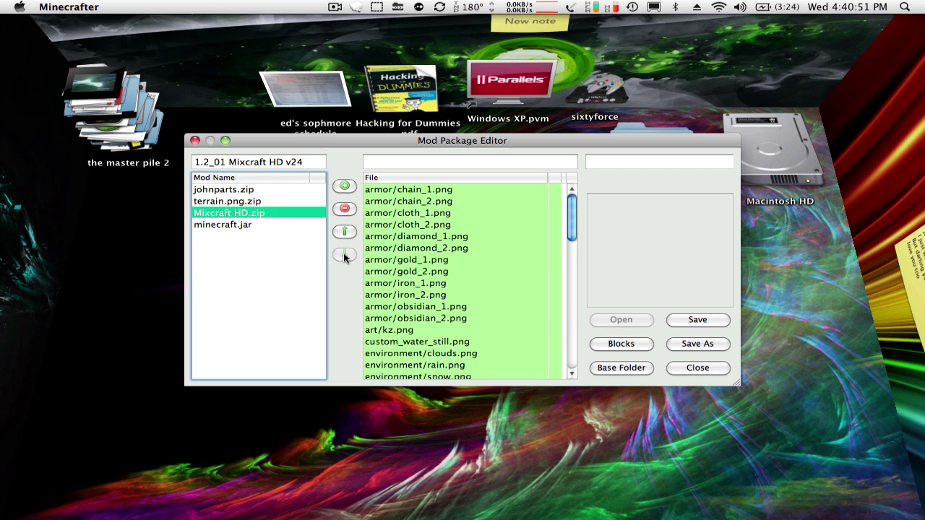
left_click(239, 200)
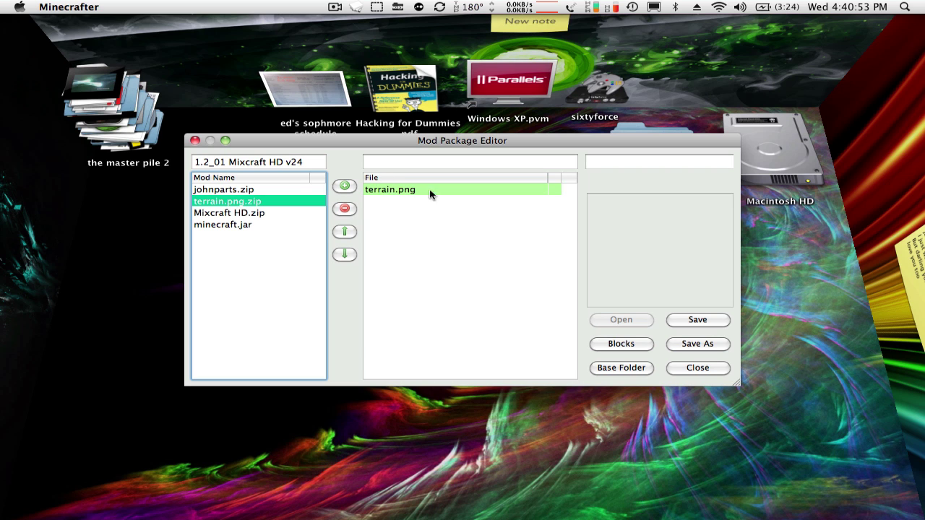
left_click(223, 213)
scroll(466, 233, "down", 15)
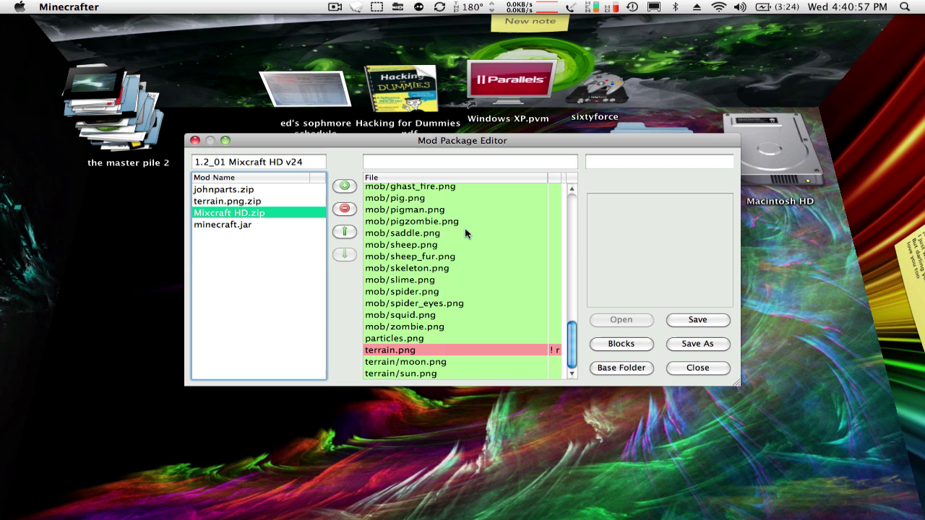
- Move terrain.png.zip back below Mixcraft HD.zip in the mod order, keeping it in the package
left_click(245, 199)
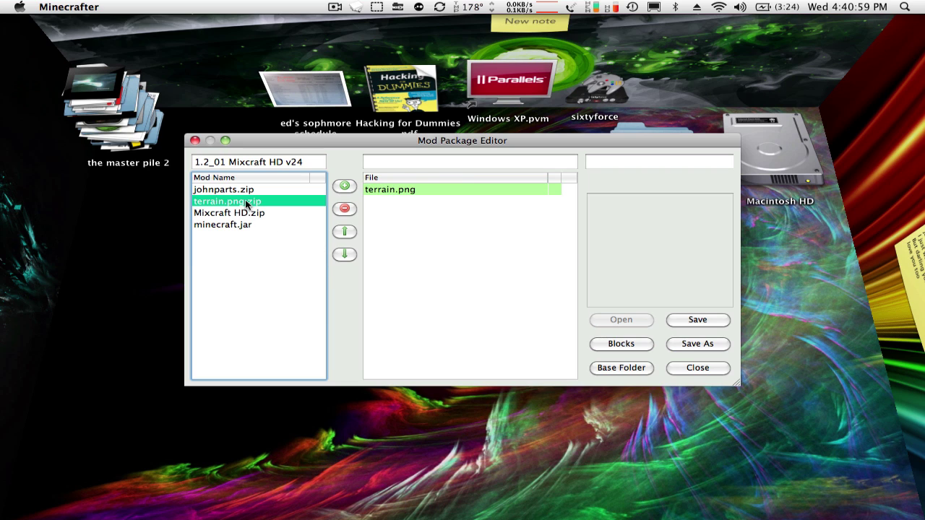
left_click(344, 208)
left_click(501, 199)
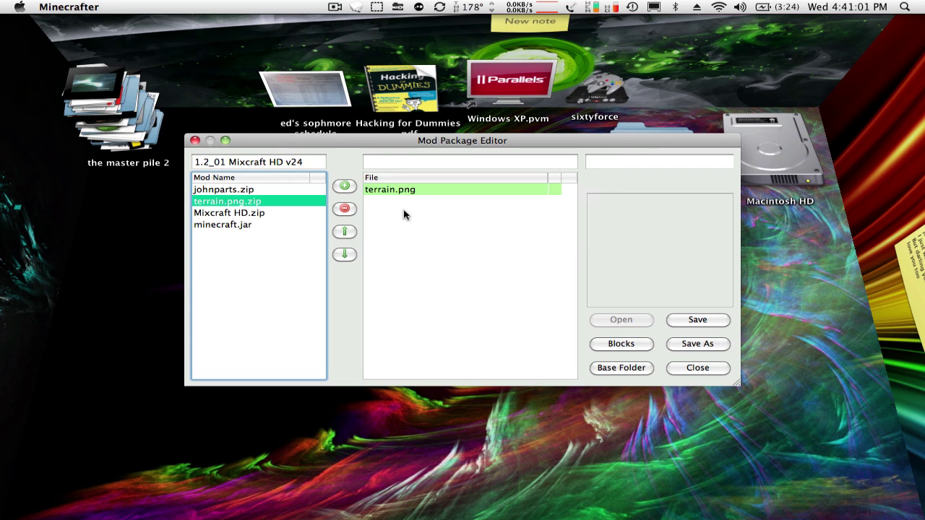
left_click(346, 254)
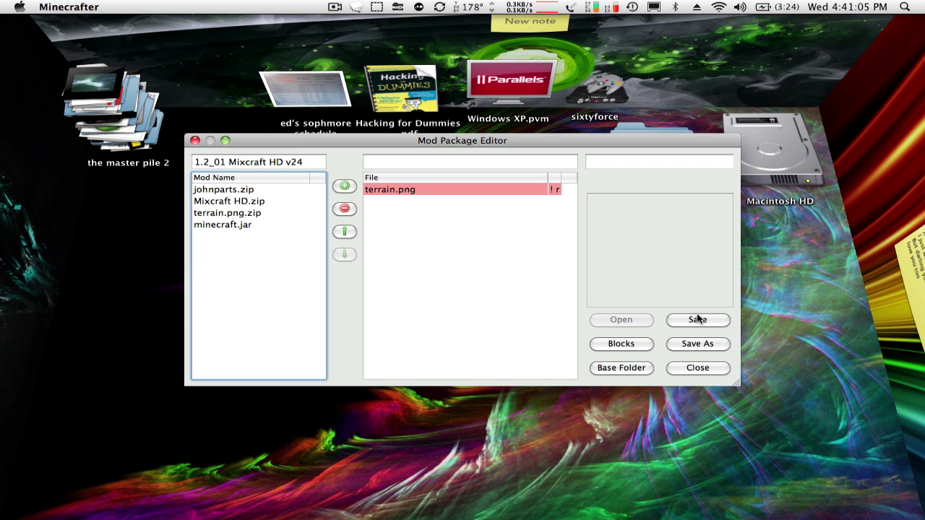
- Close the Mod Package Editor without saving the changes to the package
left_click(690, 369)
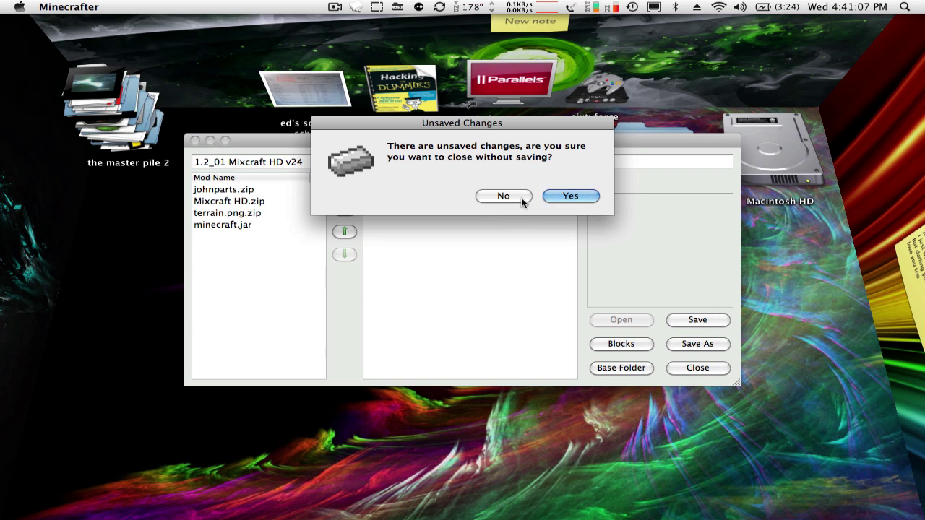
left_click(571, 196)
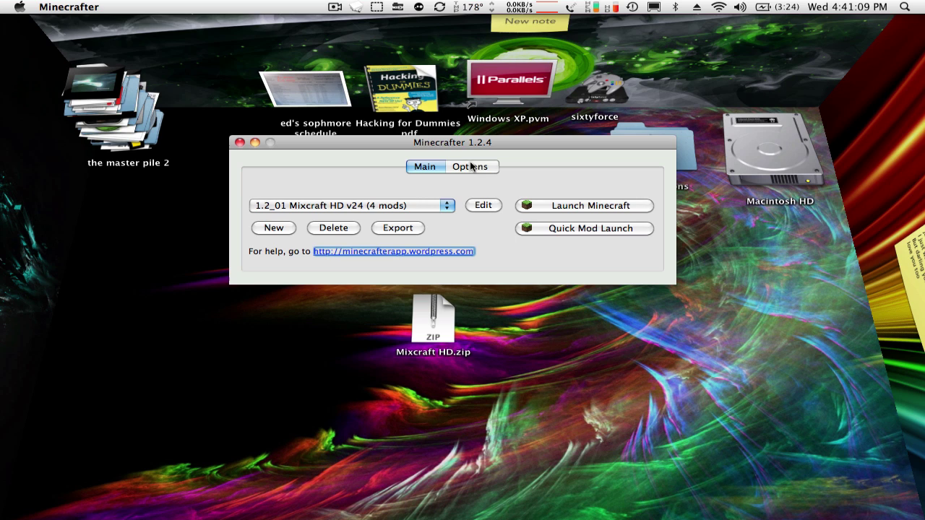
- View the Quick Mod Launch sources and Launch Minecraft types without choosing any, and check the HD Fix options
left_click(539, 234)
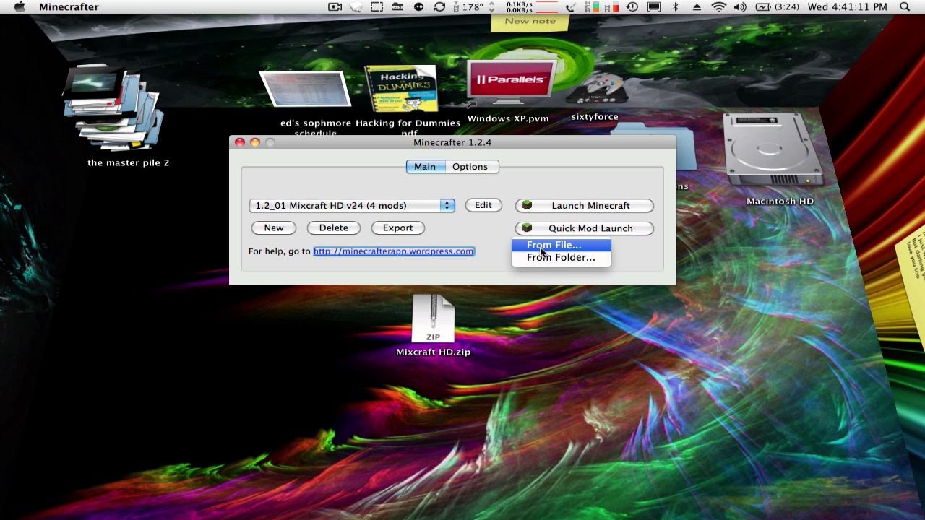
left_click(488, 239)
left_click(532, 206)
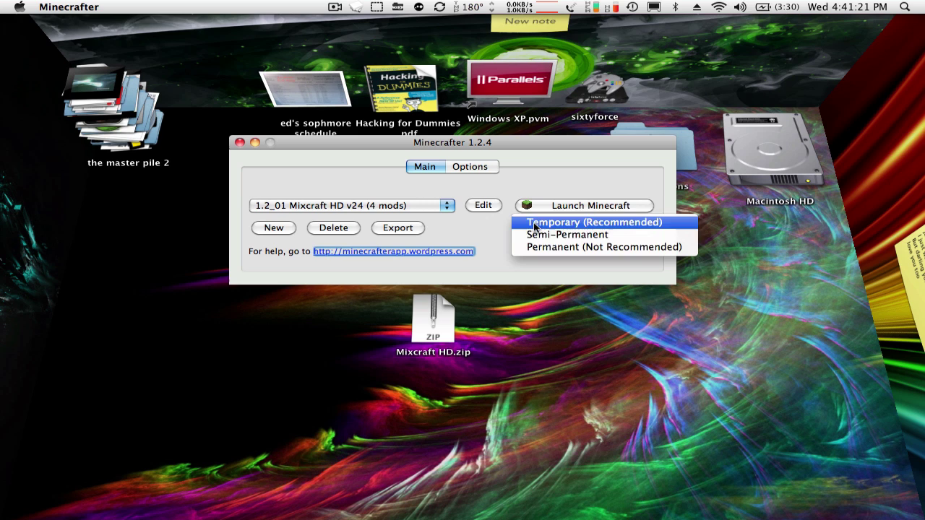
left_click(481, 217)
left_click(483, 166)
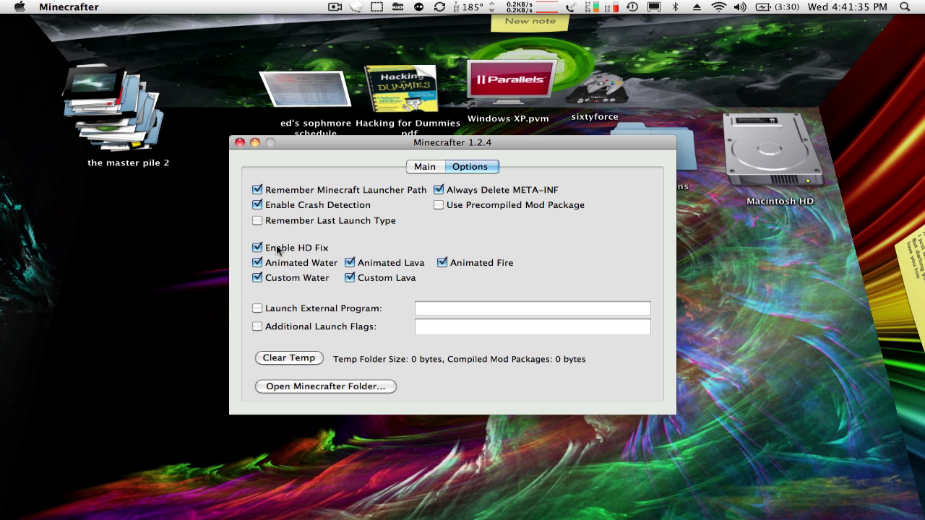
left_click(418, 168)
- Launch Minecraft with the 1.2_01 Mixcraft HD v24 package as Temporary (Recommended) and log in with the remembered account
left_click(535, 203)
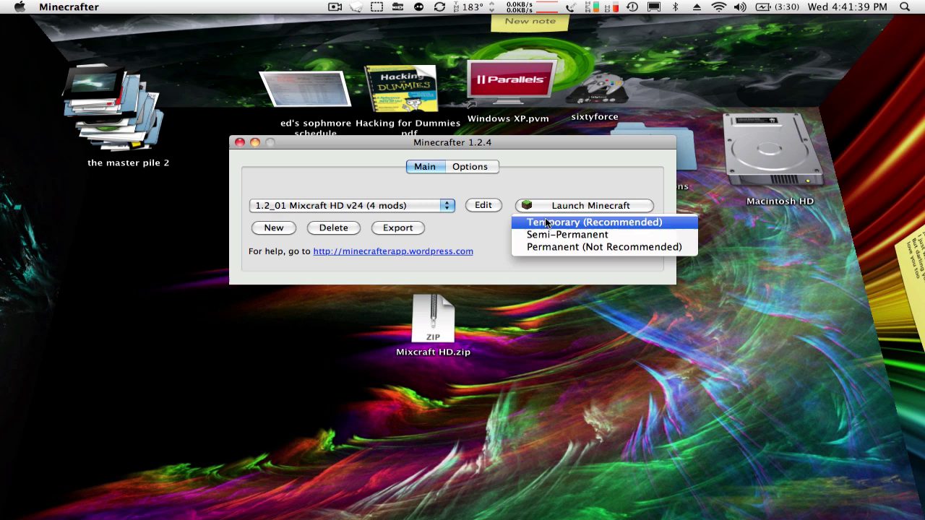
left_click(546, 222)
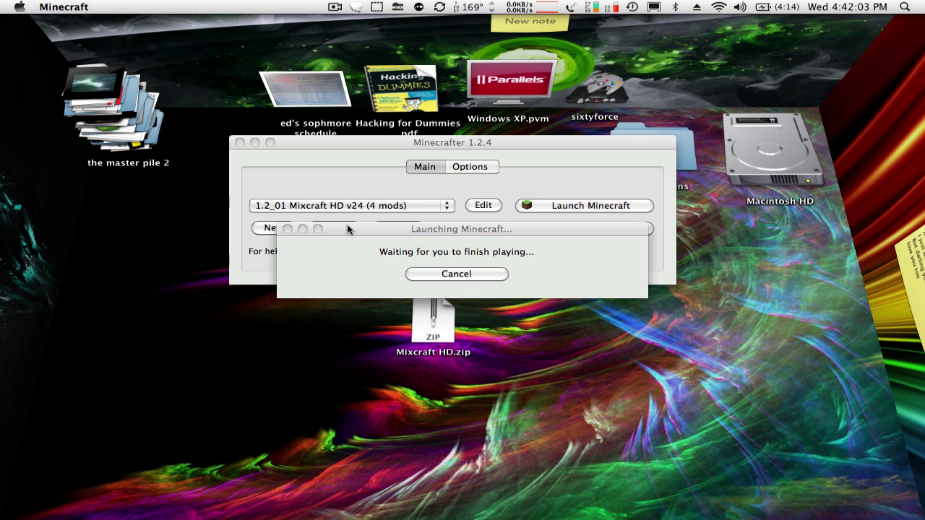
left_click_drag(347, 225, 336, 288)
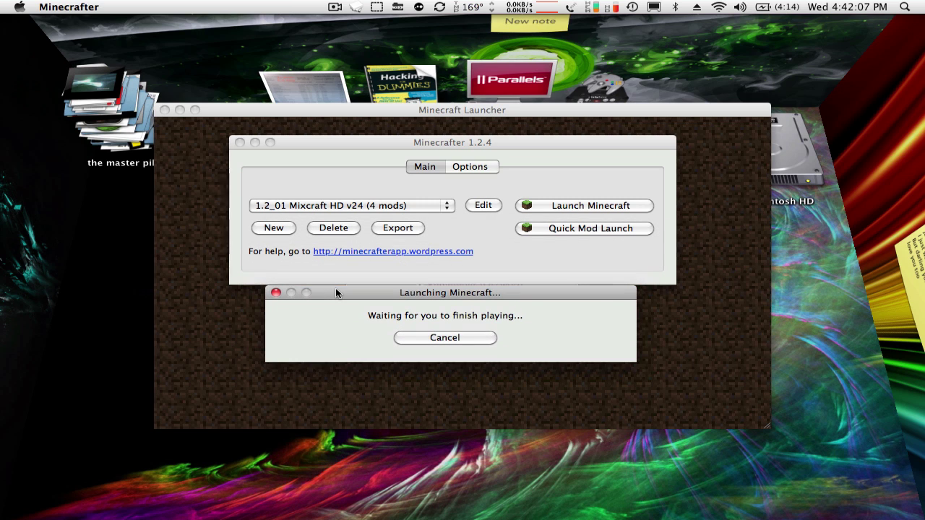
left_click(346, 109)
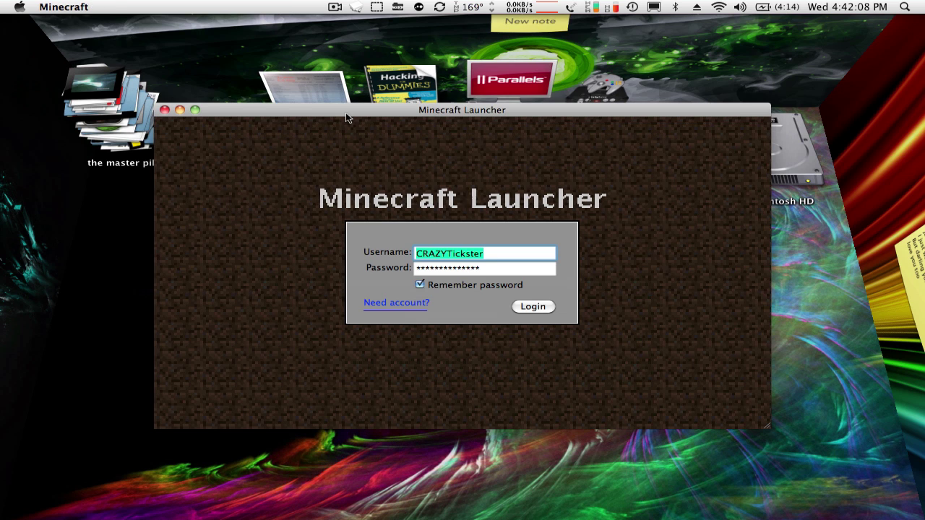
left_click(532, 307)
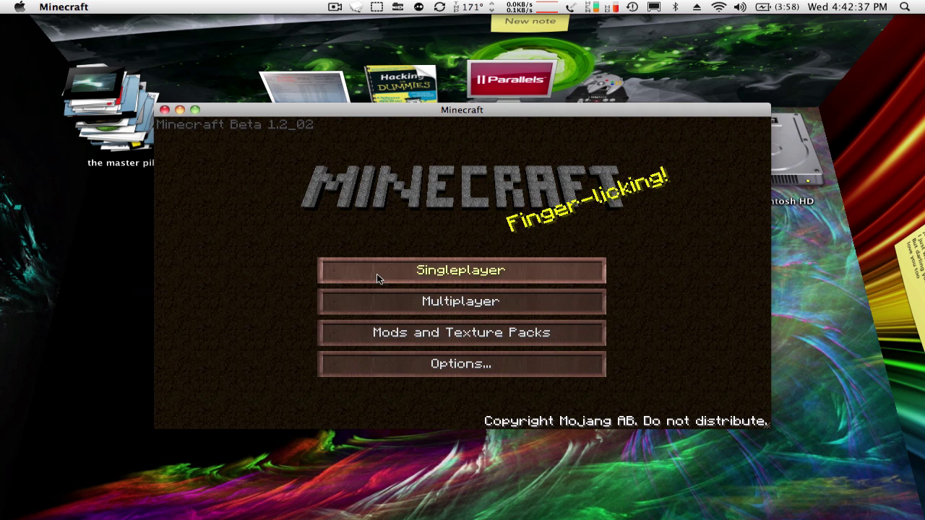
- Load World 2 in singleplayer mode and take control of the game view
left_click(395, 267)
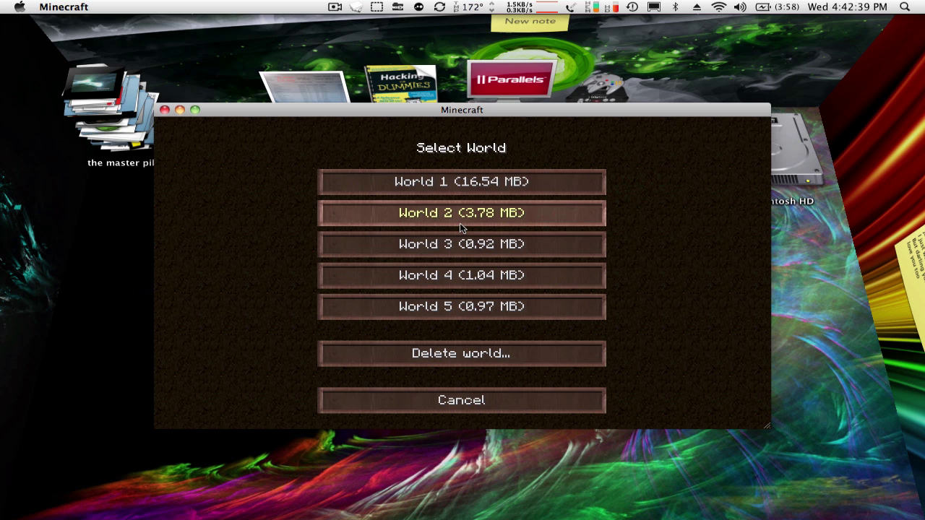
left_click(414, 217)
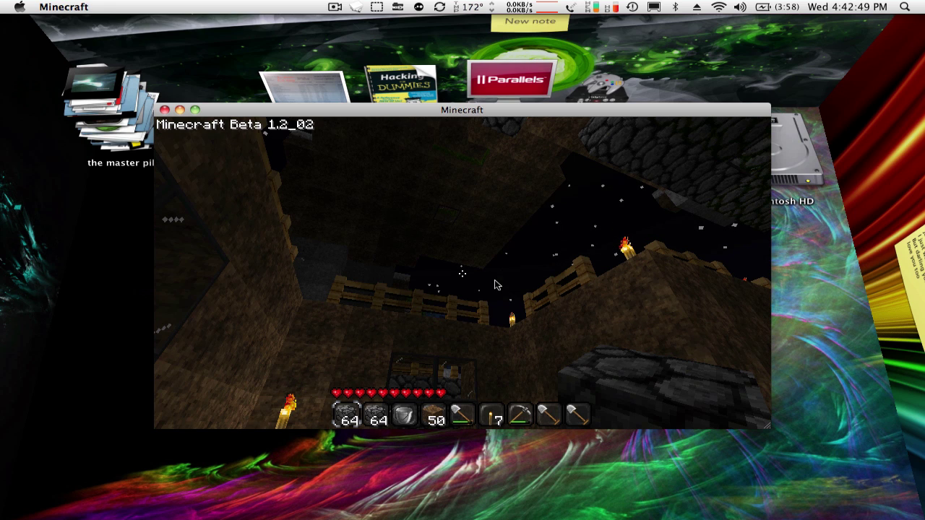
left_click(495, 286)
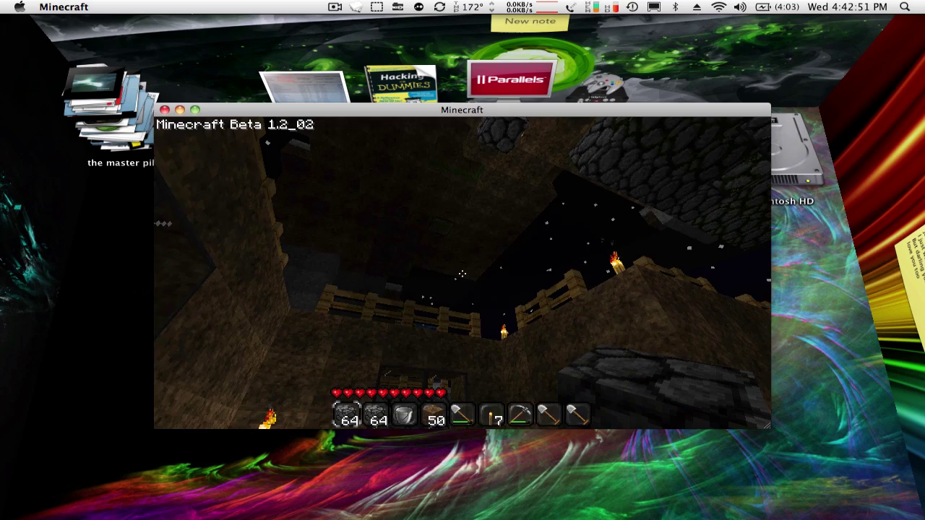
- Pause the game, enlarge the Minecraft window to fill the screen, and resume playing World 2
key("Escape")
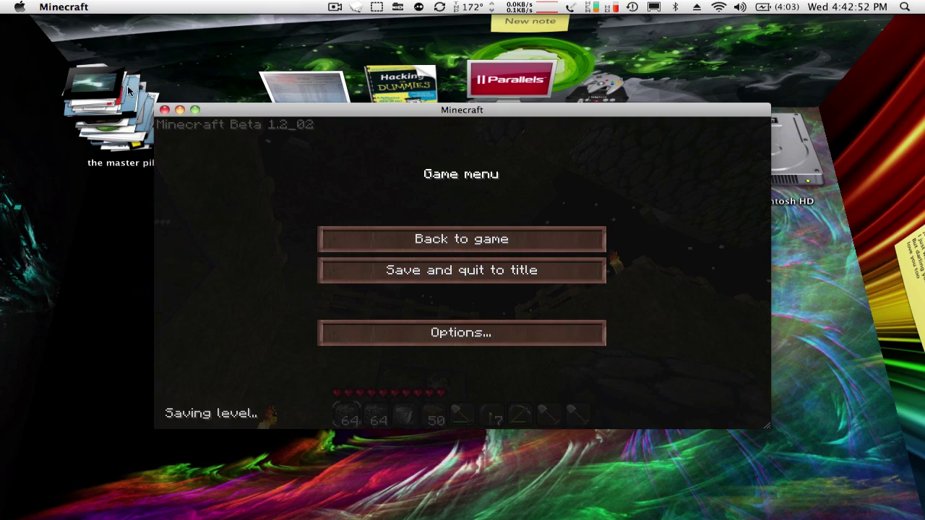
left_click(195, 109)
left_click(316, 210)
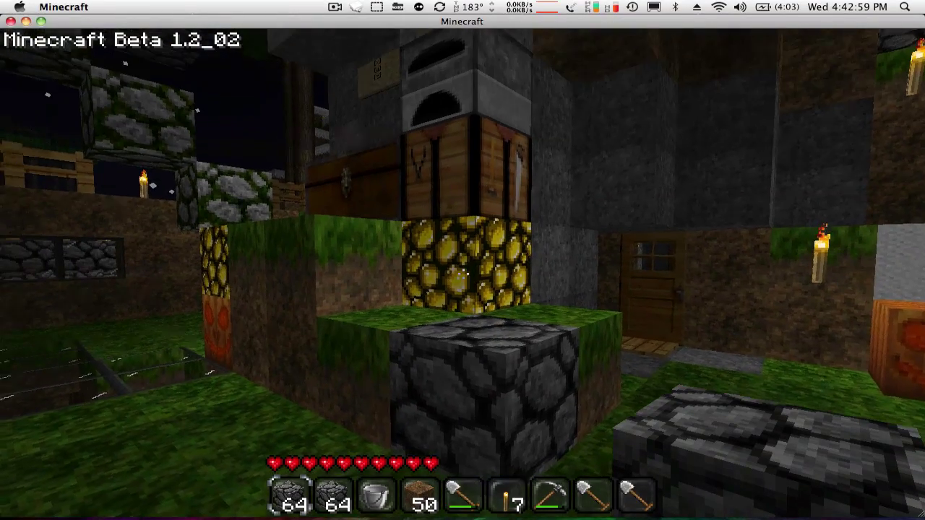
- Walk through the wooden door and along the stone corridor to The Destruct O Matic, and view the lava behind its door
key("w")
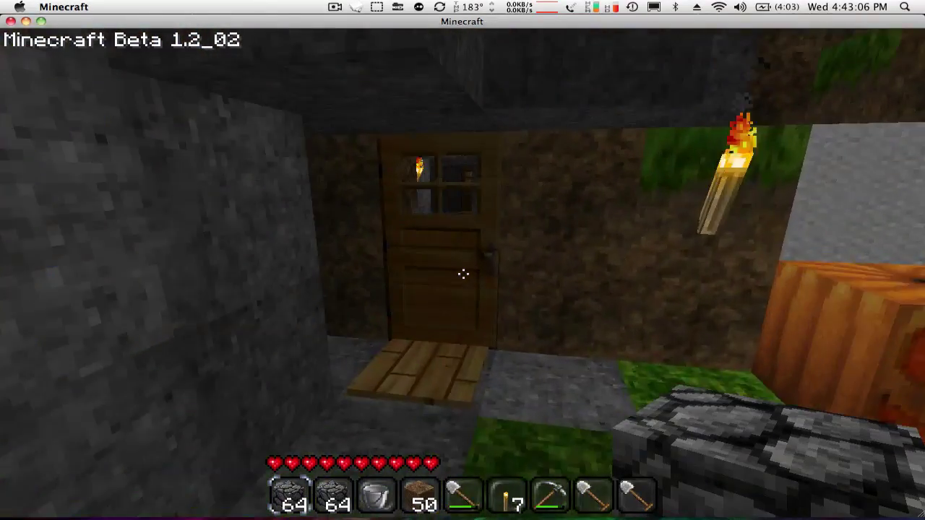
right_click(464, 274)
key("w")
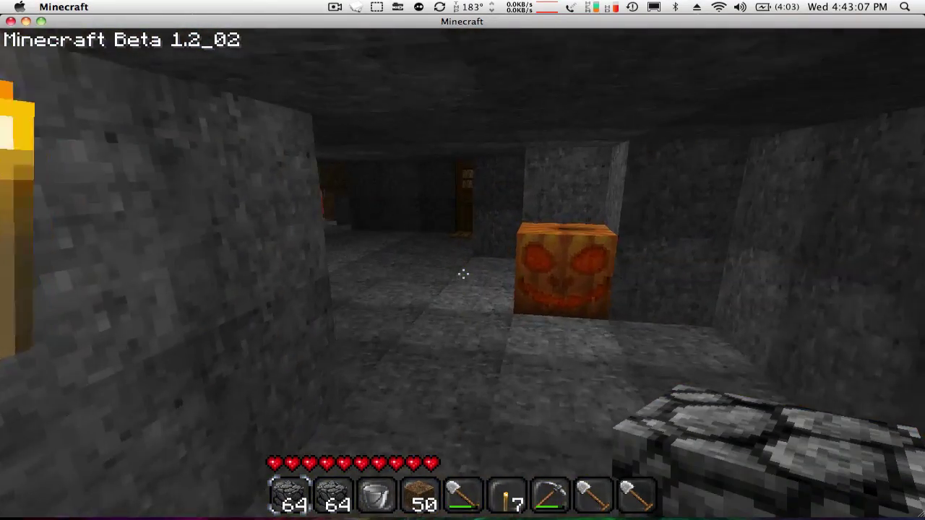
key("w")
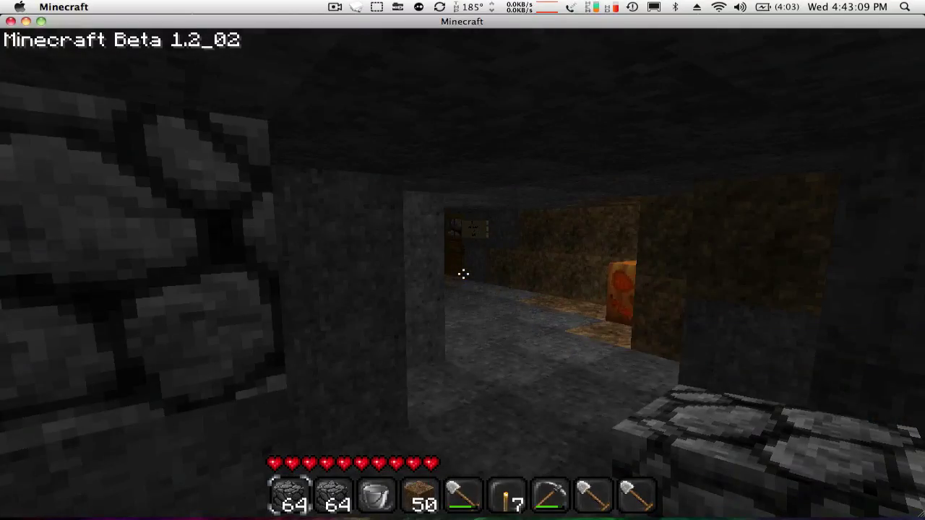
key("w")
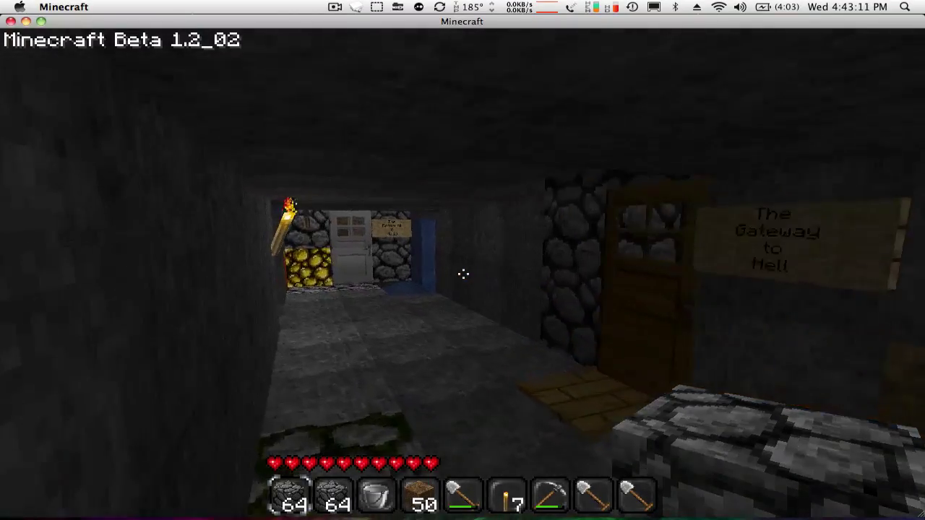
key("w")
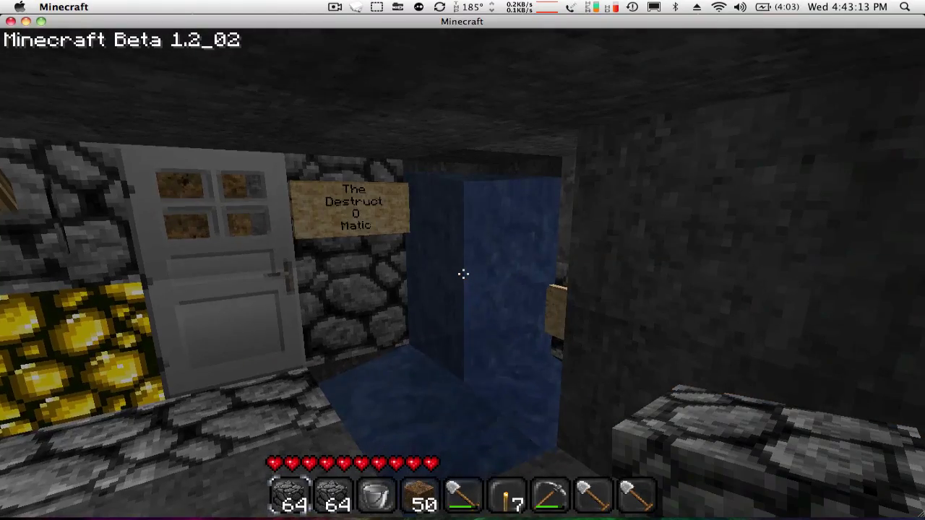
key("w")
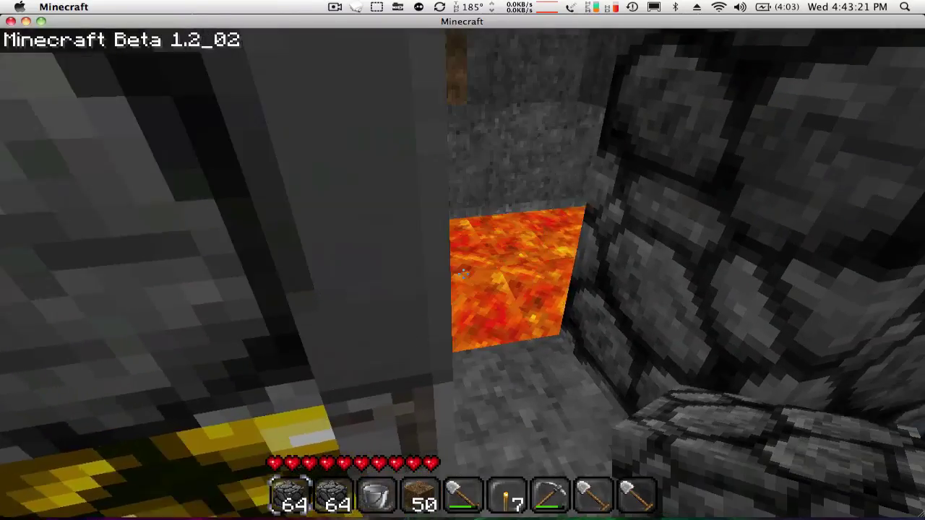
- Go to The Gateway to Hell, open its door to view the purple portal up close, and back out into the corridor
key("w")
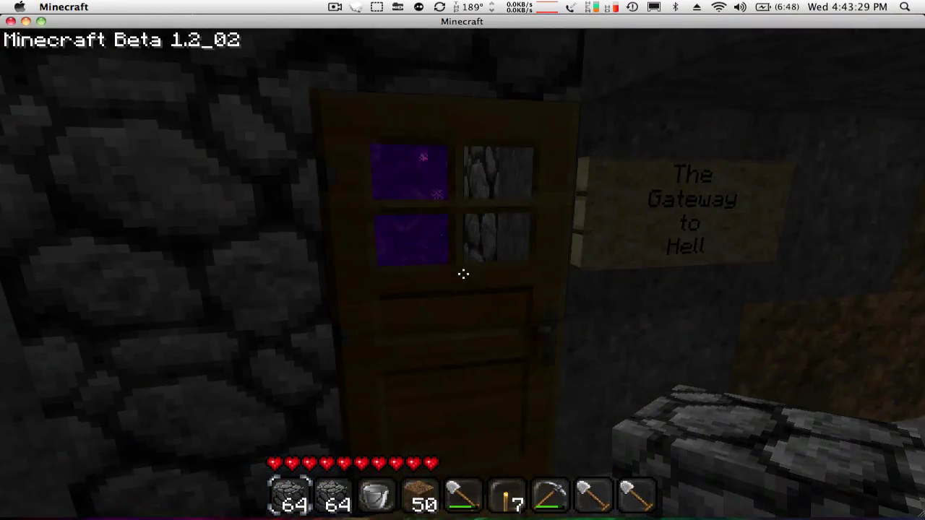
key("w")
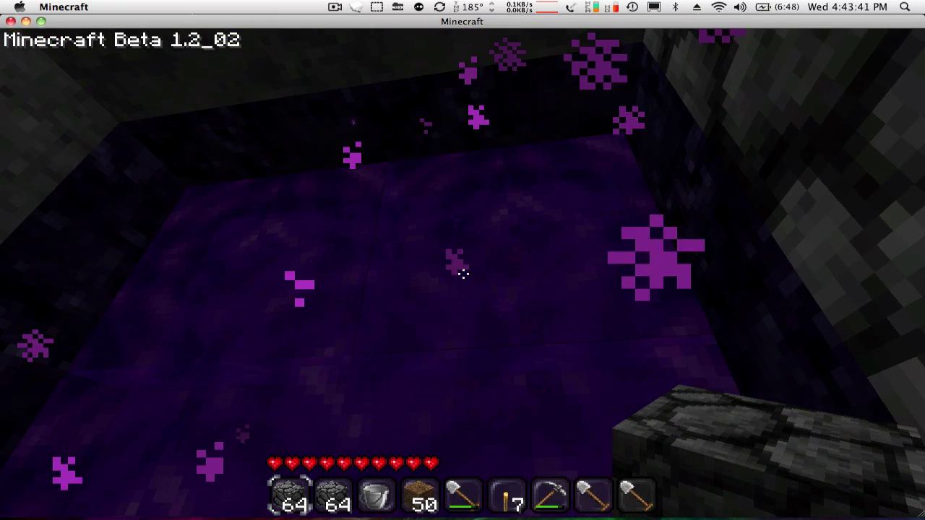
key("s")
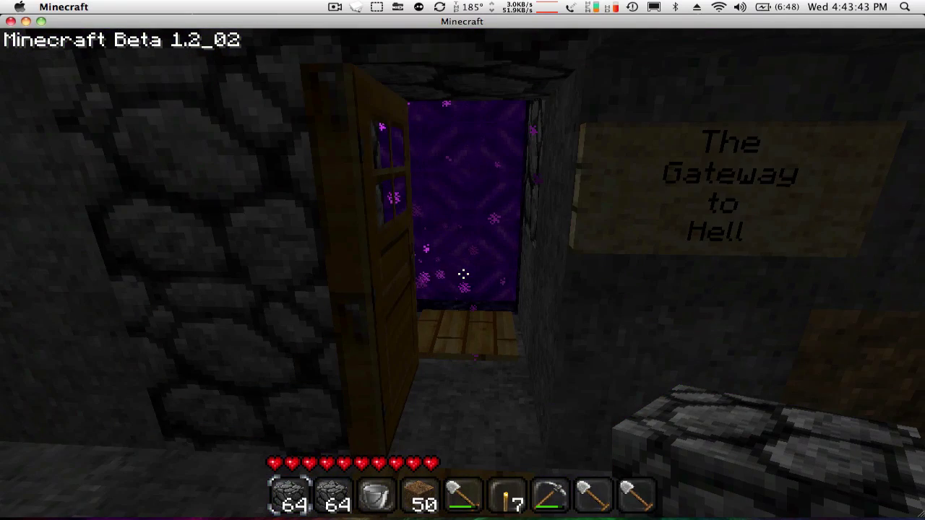
key("s")
- Save World 2, quit to the title screen, and close the Minecraft window
key("Escape")
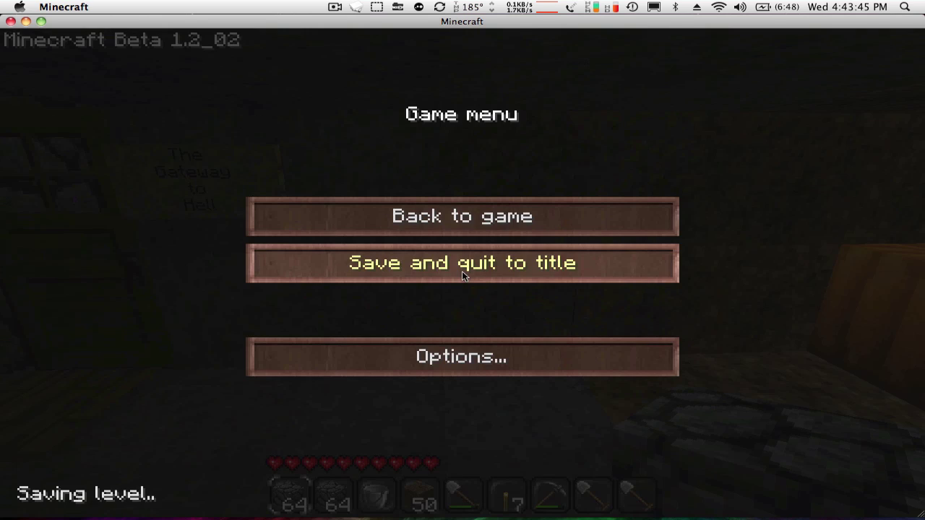
left_click(462, 267)
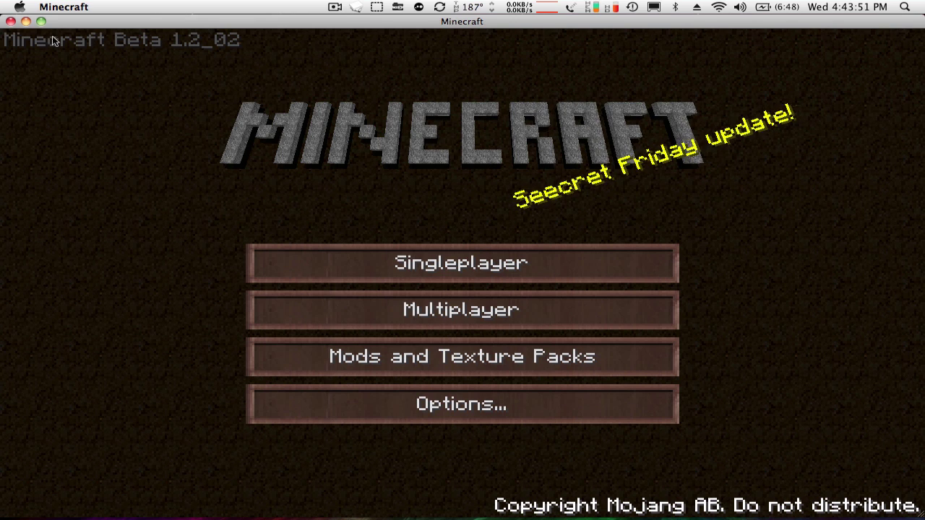
left_click(10, 21)
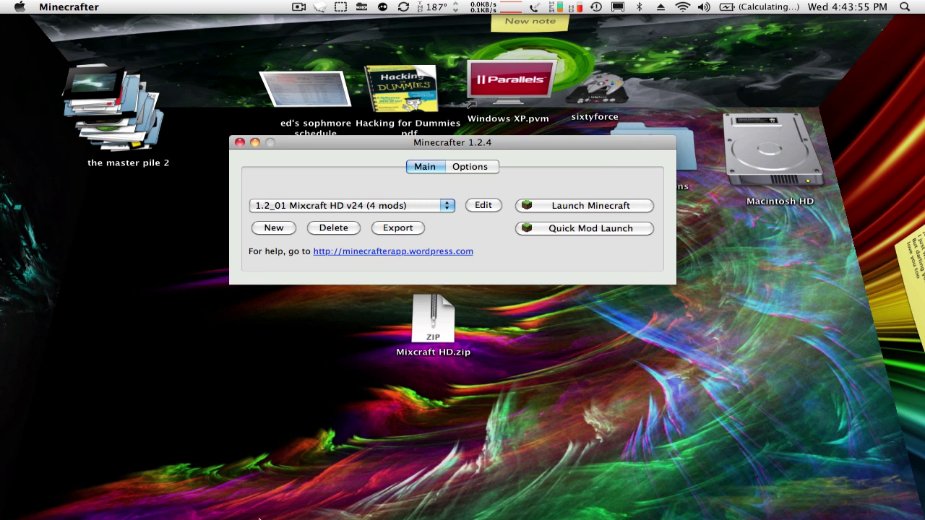
- View the mod list of the 1.2_01 Mixcraft HD v24 package, close the editor, and look through the available packages without choosing another
left_click(484, 205)
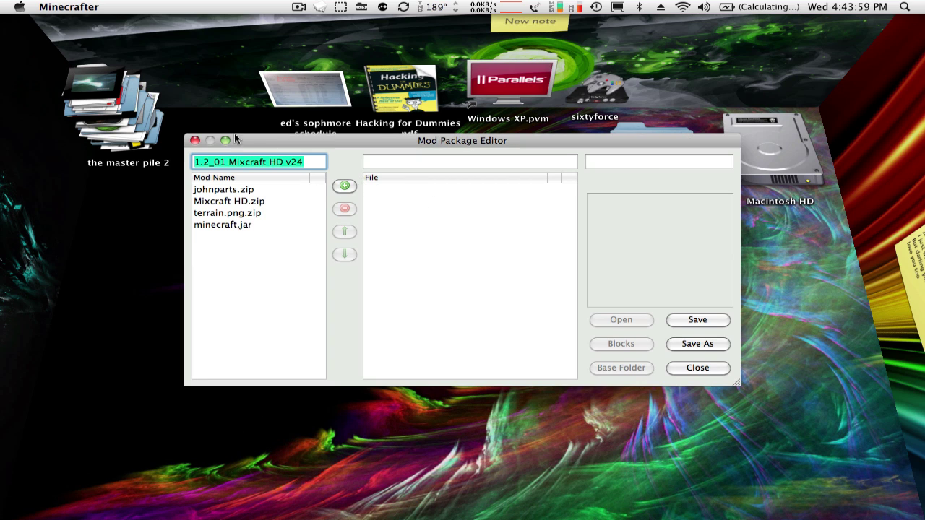
left_click(195, 140)
left_click(441, 207)
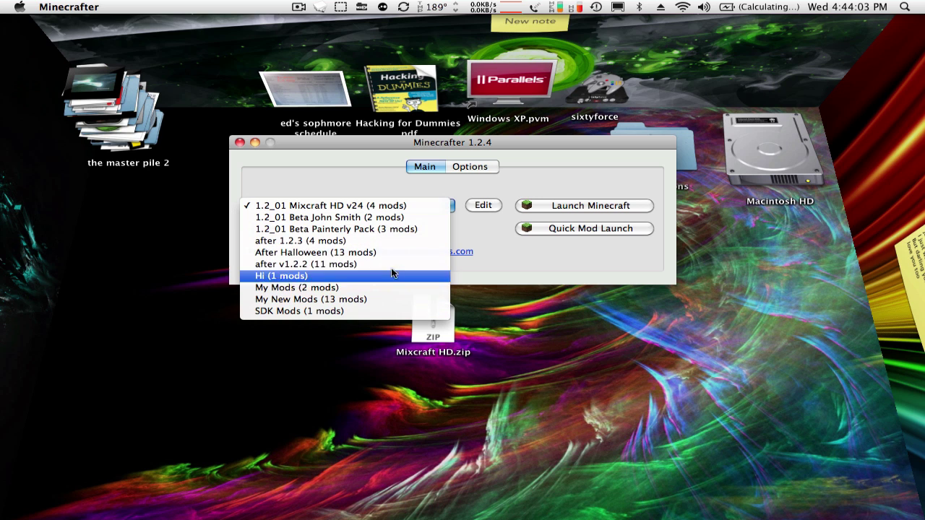
left_click(517, 265)
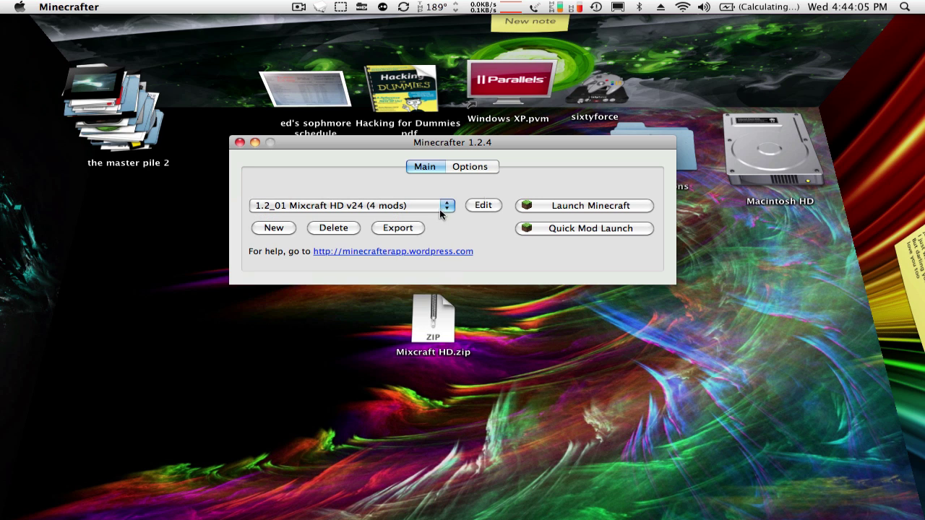
- Close Minecrafter and switch to Firefox, bringing up its open MEGAUPLOAD window
left_click(240, 143)
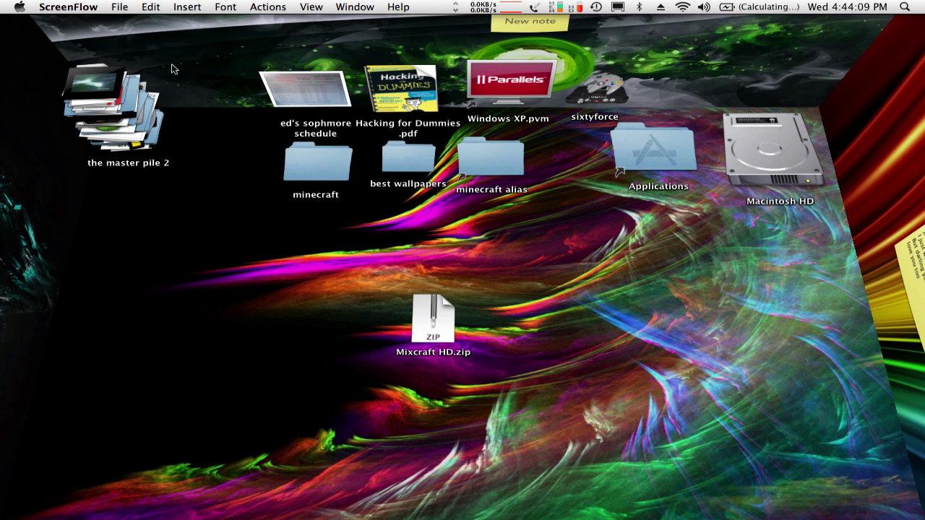
mouse_move(260, 506)
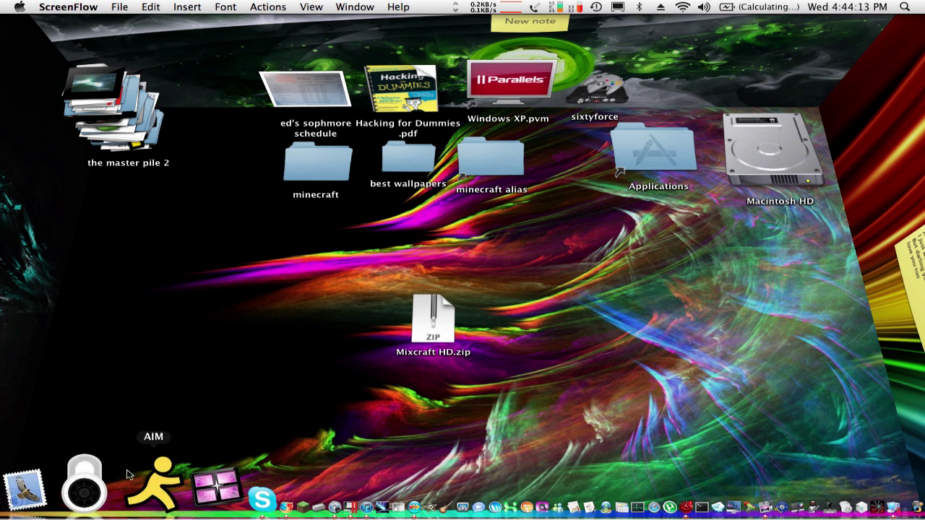
left_click(177, 474)
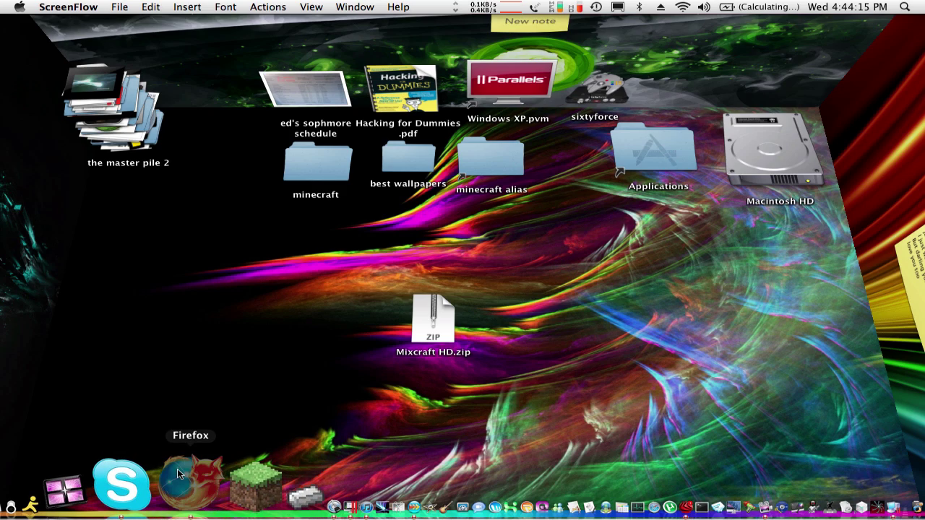
left_click(163, 465)
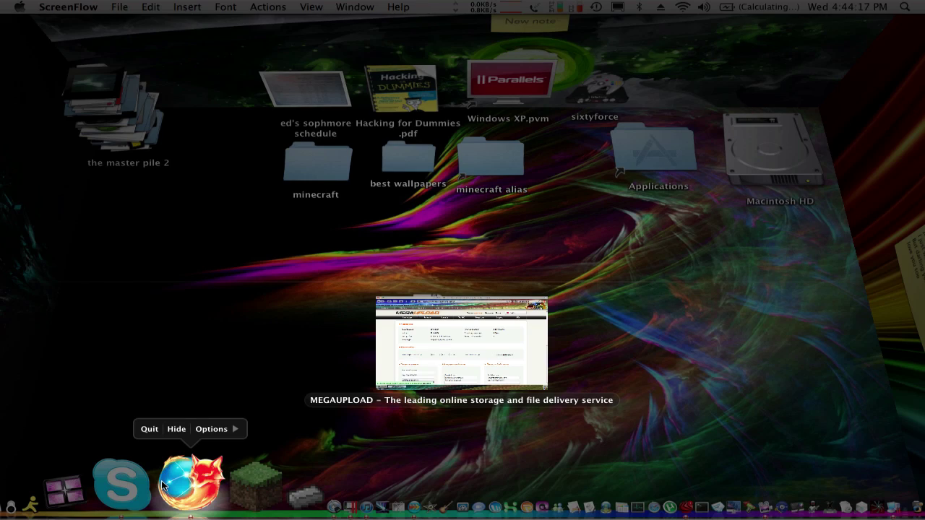